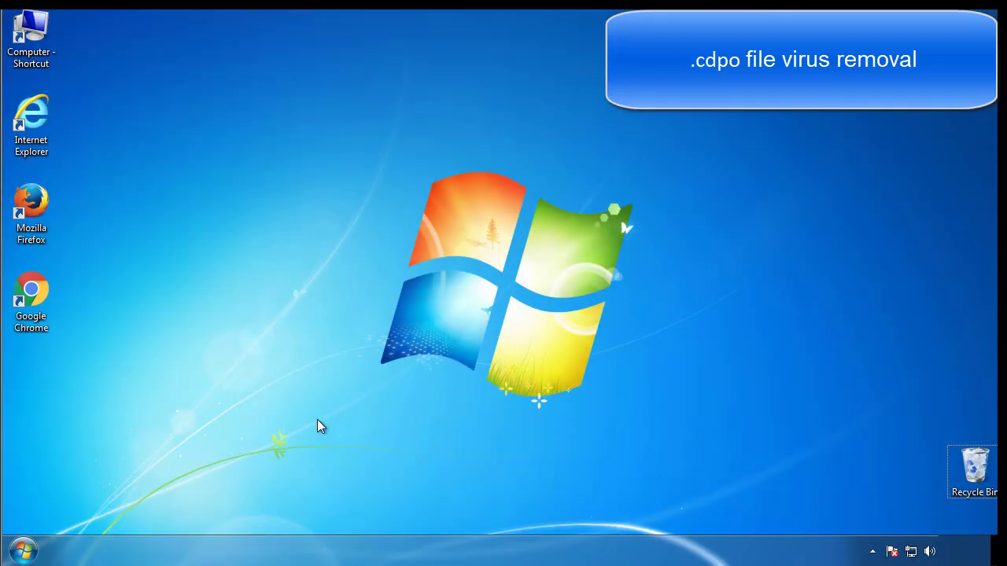
# Use msconfig's Boot tab to enable Safe boot (Minimal), then restart into Safe Mode
pyautogui.click(34, 551)
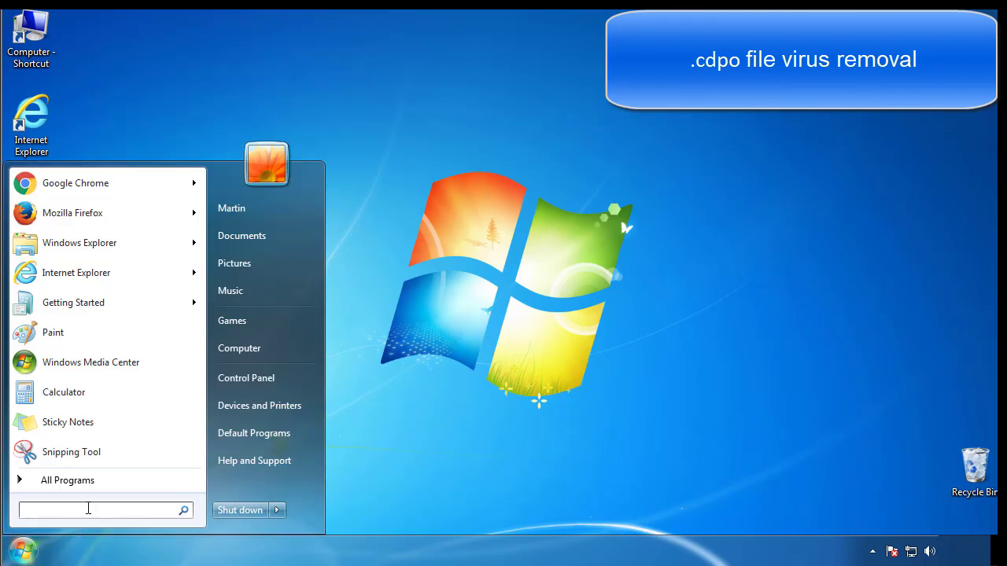
pyautogui.write('mscon')
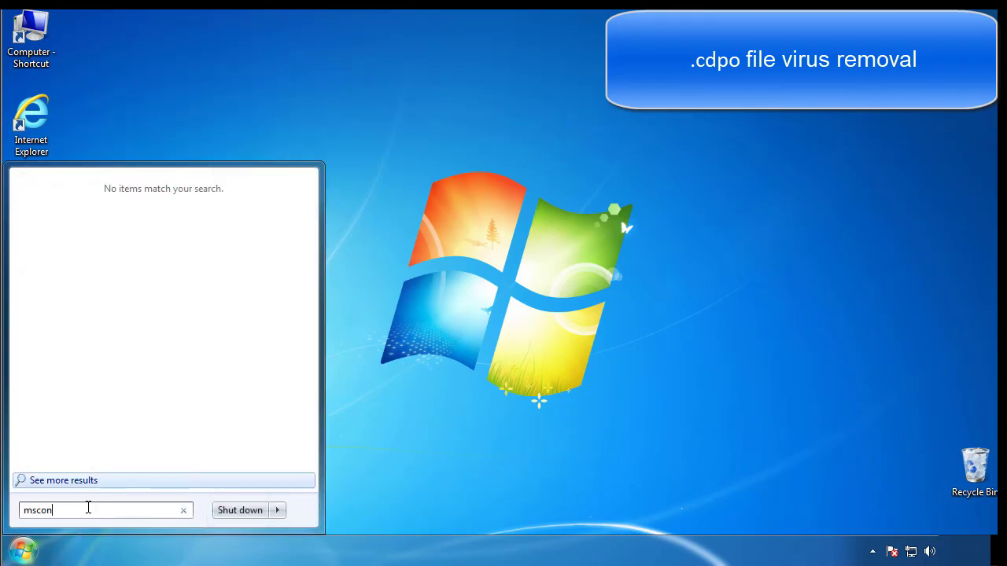
pyautogui.write('fig')
pyautogui.press('Return')
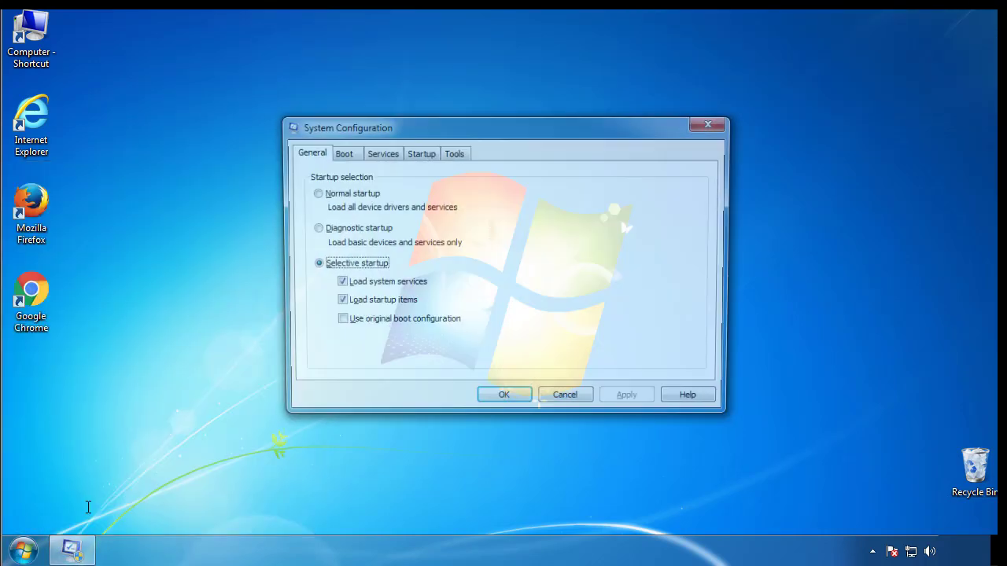
pyautogui.click(340, 153)
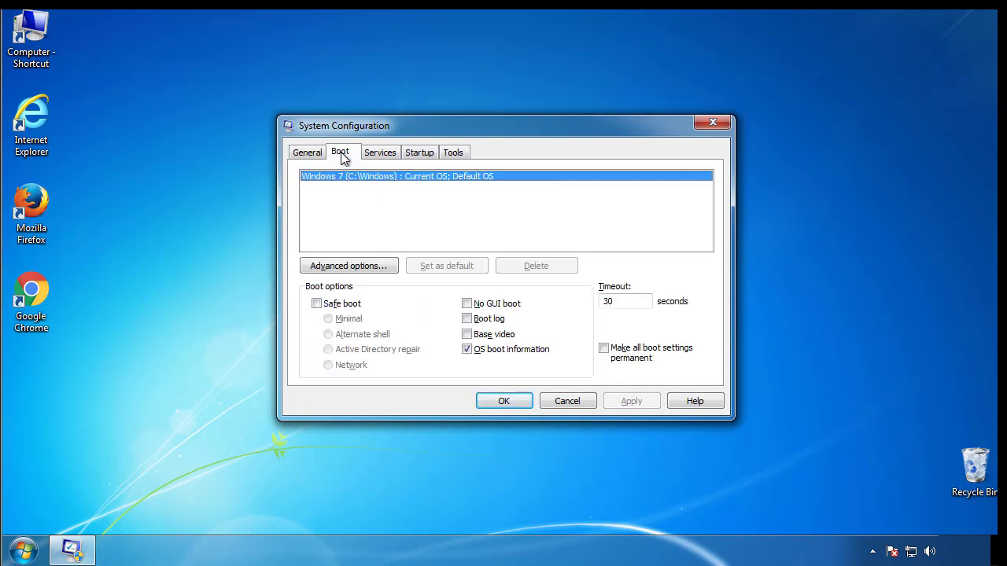
pyautogui.click(316, 304)
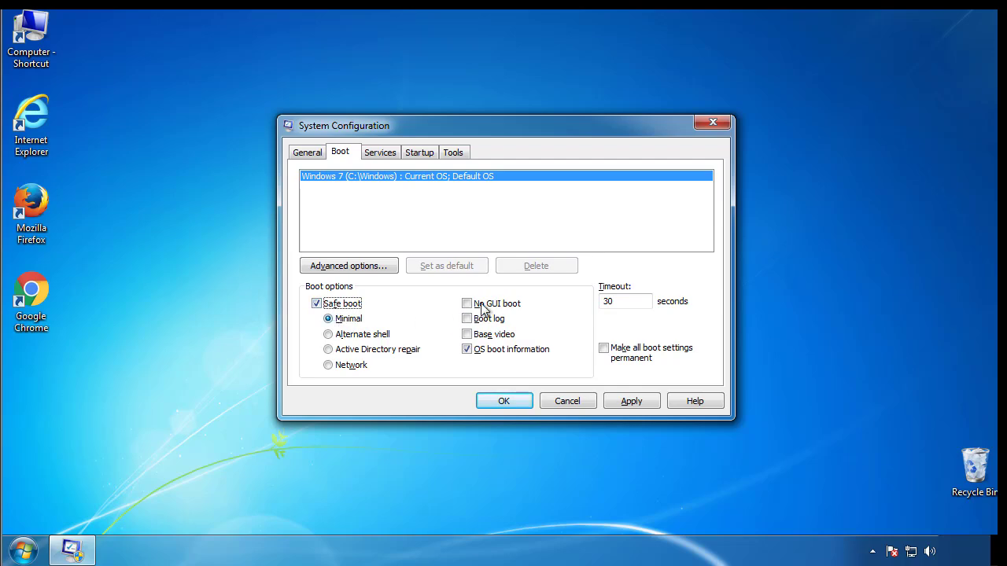
pyautogui.click(511, 401)
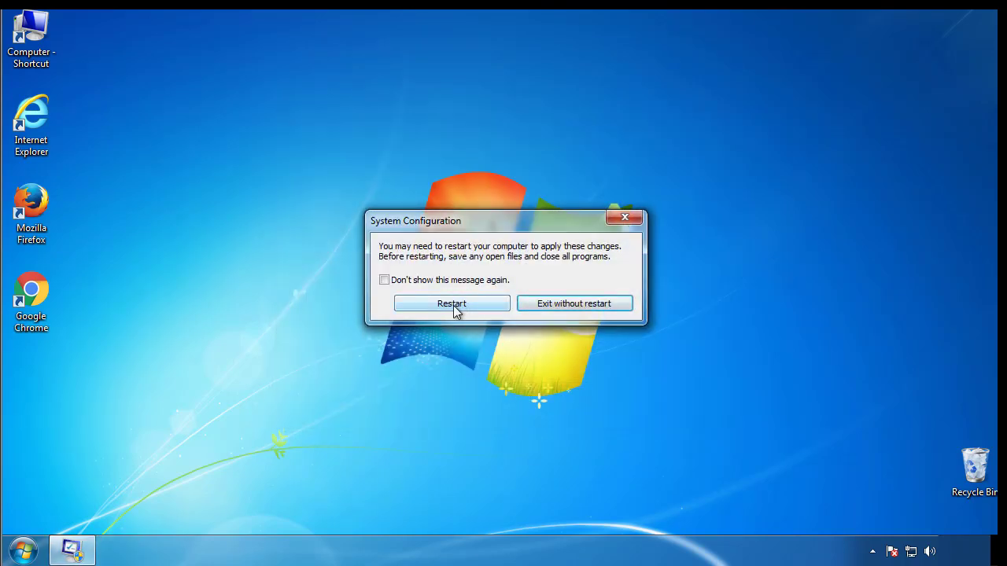
pyautogui.click(454, 305)
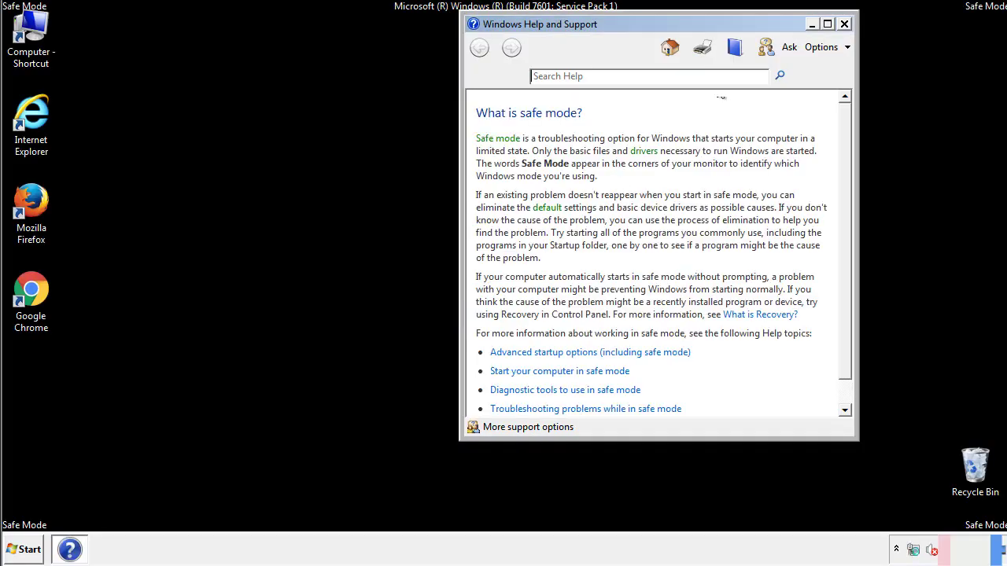
# Close the Safe Mode help page and set Folder Options to show hidden files, folders and drives
pyautogui.click(844, 24)
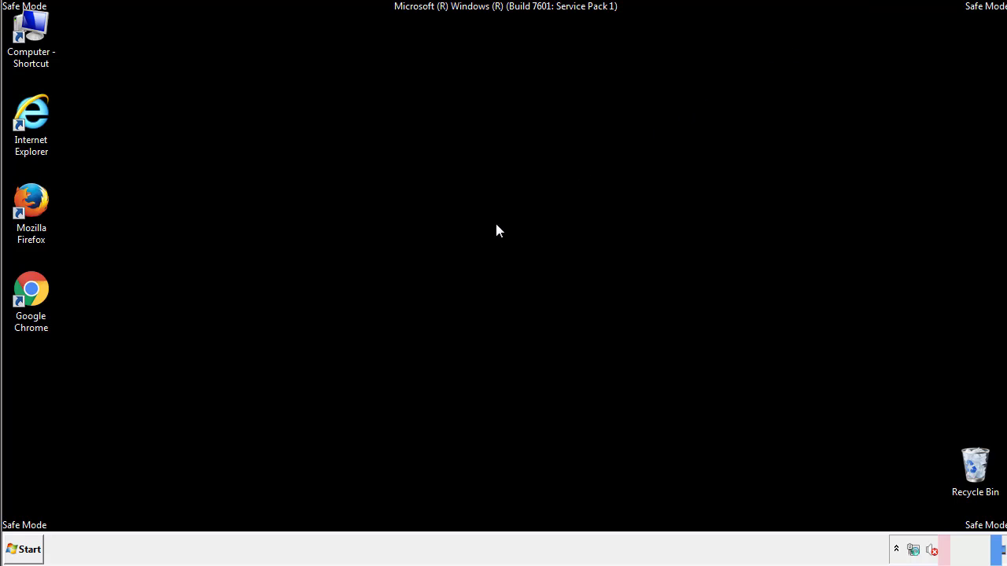
pyautogui.click(31, 549)
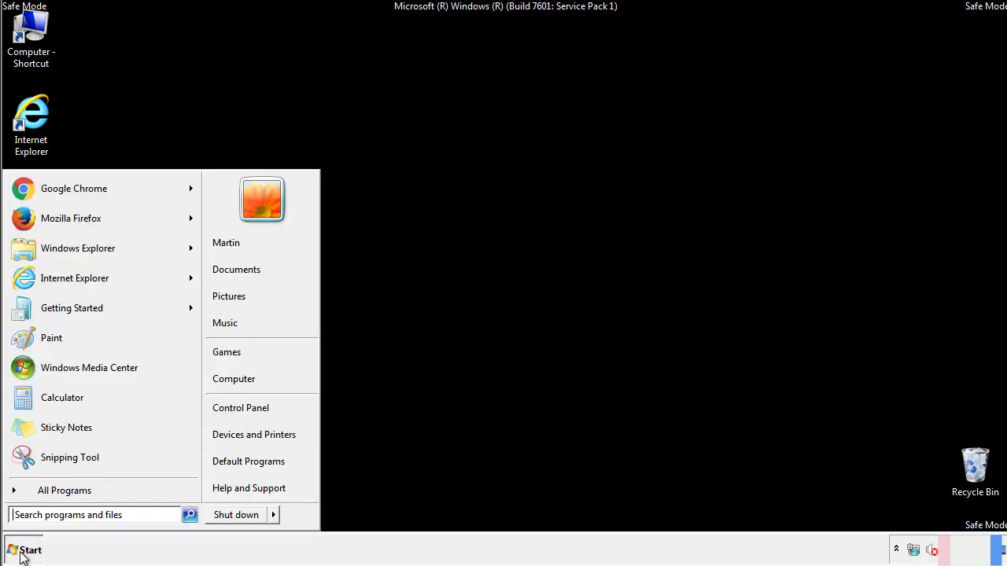
pyautogui.click(254, 409)
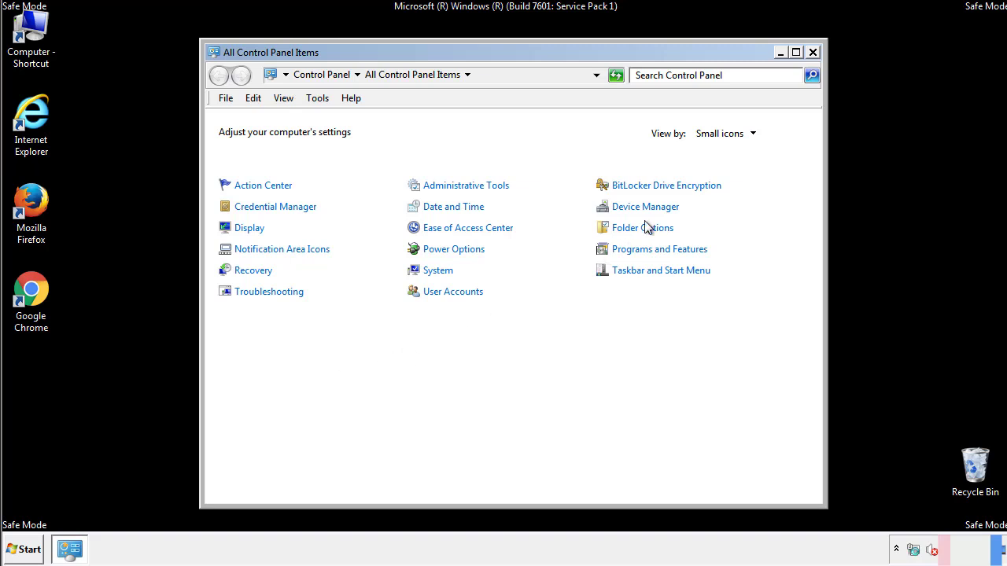
pyautogui.click(643, 228)
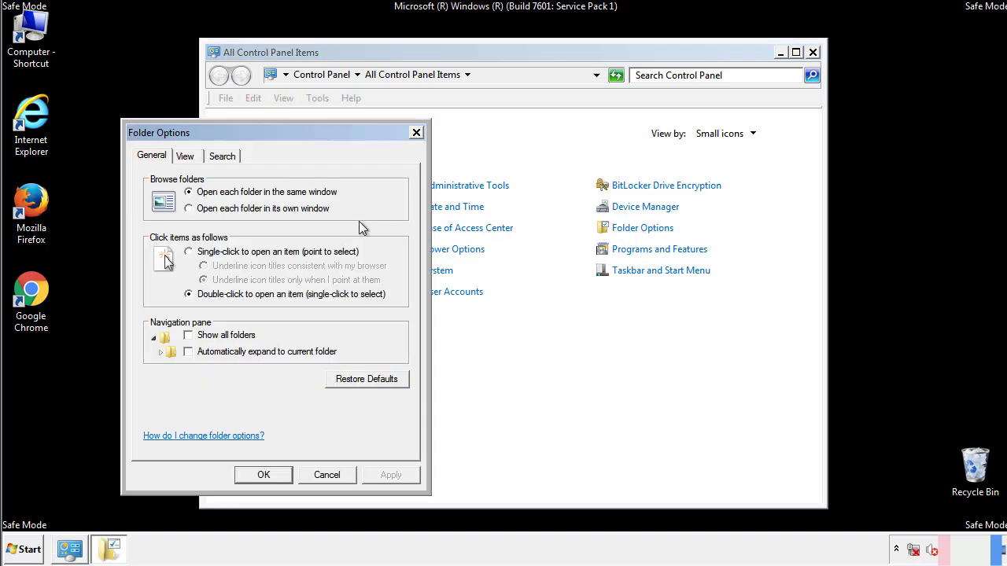
pyautogui.click(186, 157)
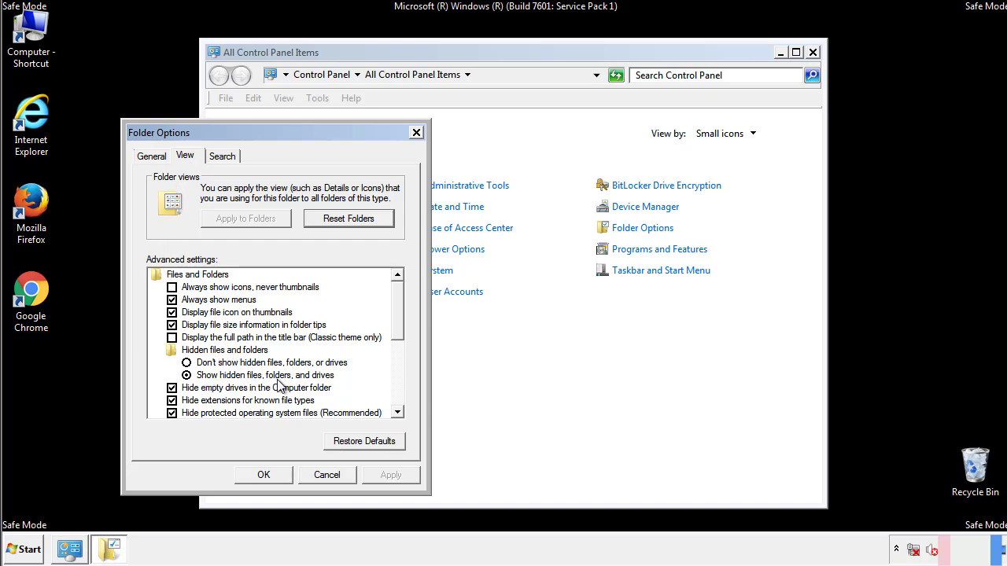
pyautogui.click(272, 473)
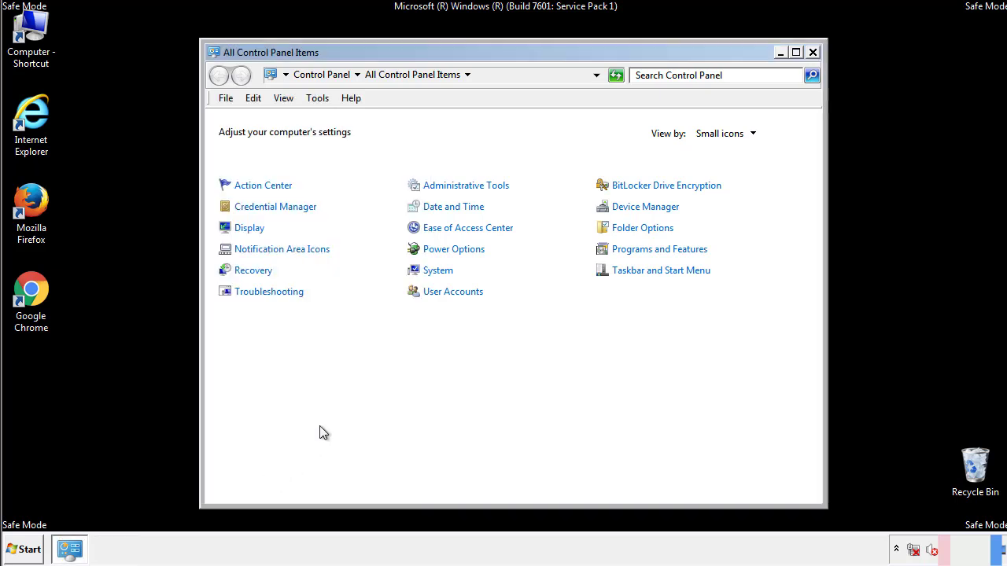
pyautogui.click(813, 52)
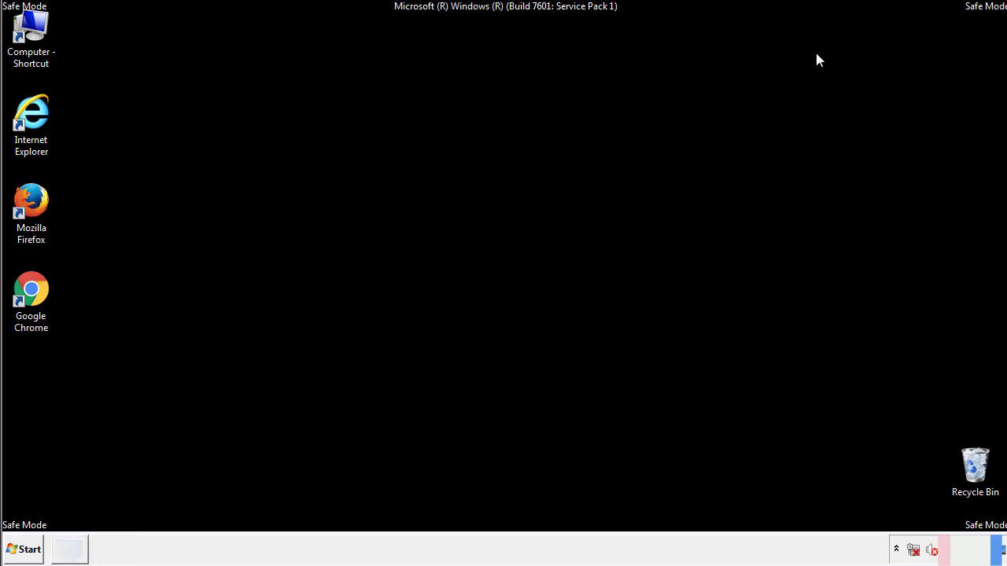
# Browse from Computer through C:, Windows, System32 and drivers into the etc folder
pyautogui.doubleClick(40, 27)
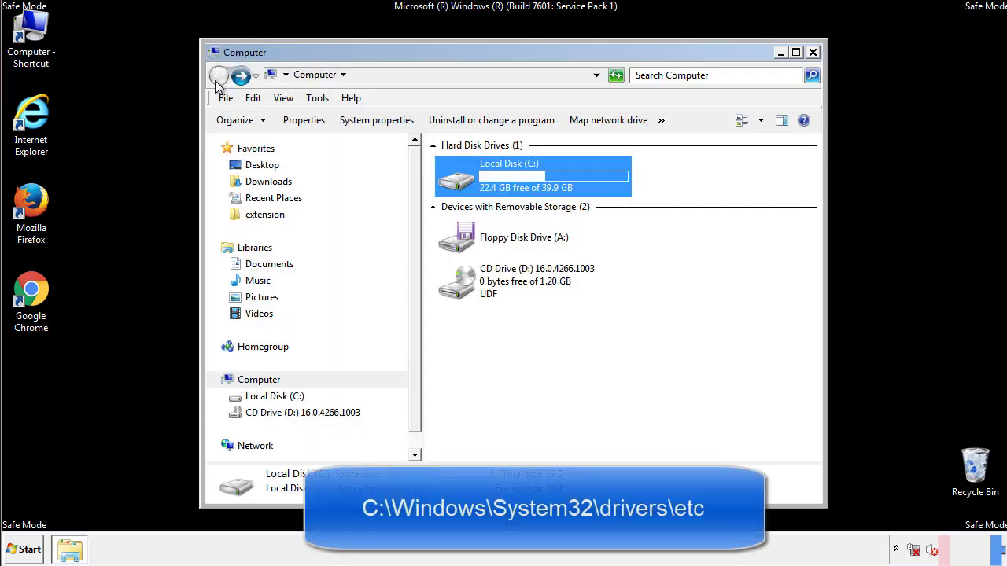
pyautogui.doubleClick(461, 182)
pyautogui.click(459, 288)
pyautogui.doubleClick(460, 288)
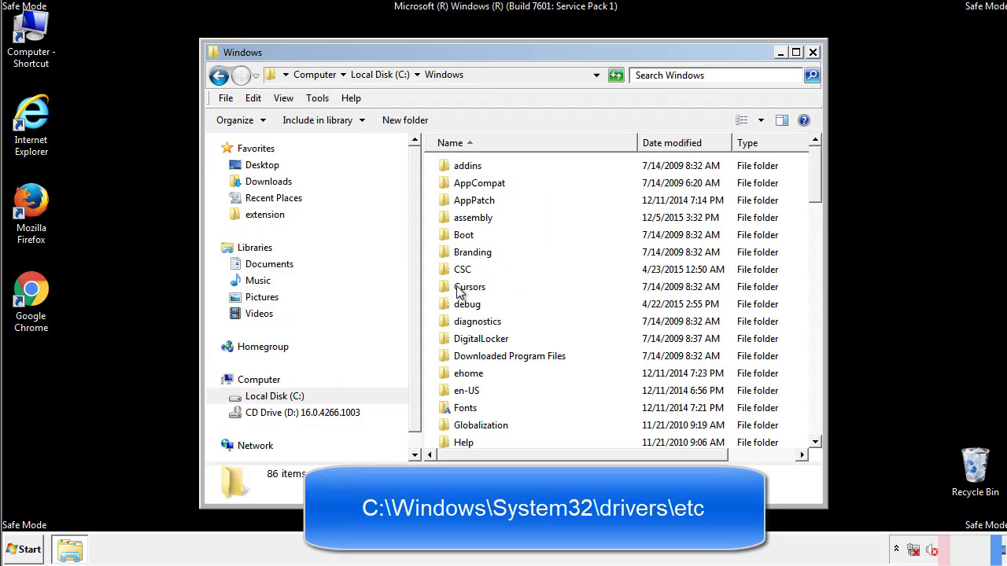
pyautogui.scroll(-2, 464, 354)
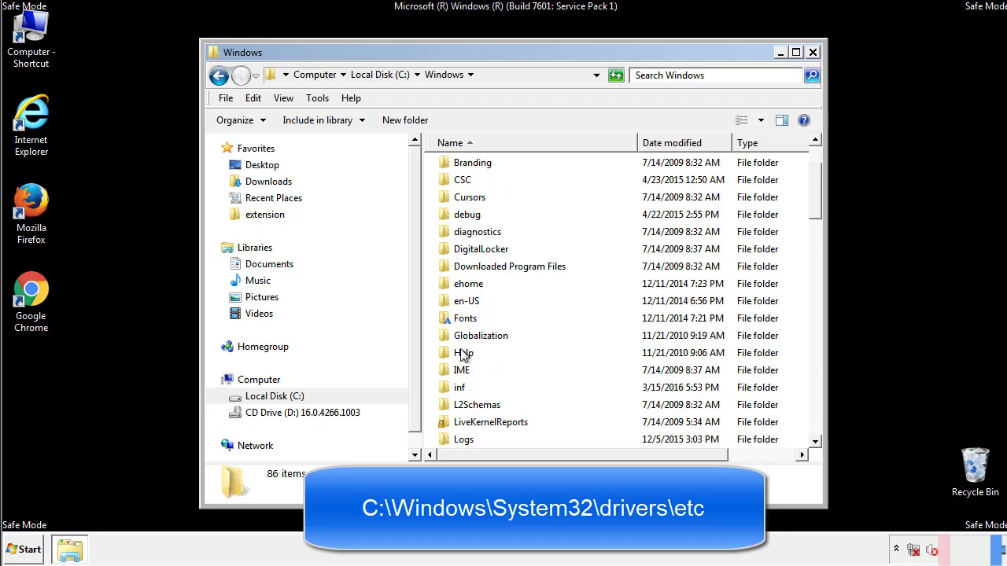
pyautogui.scroll(-2, 464, 355)
pyautogui.scroll(-2, 464, 355)
pyautogui.scroll(-3, 464, 356)
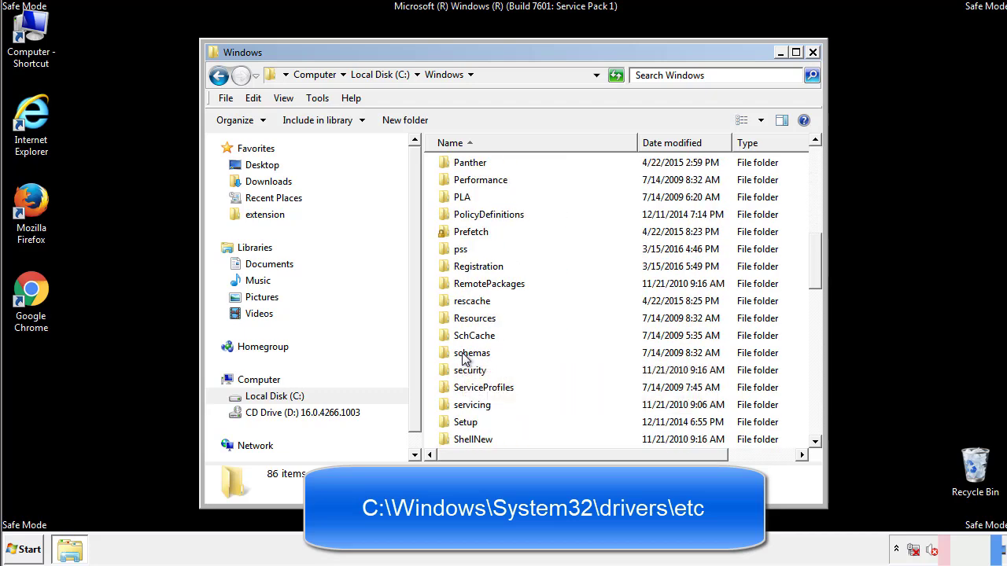
pyautogui.scroll(-2, 464, 358)
pyautogui.doubleClick(476, 406)
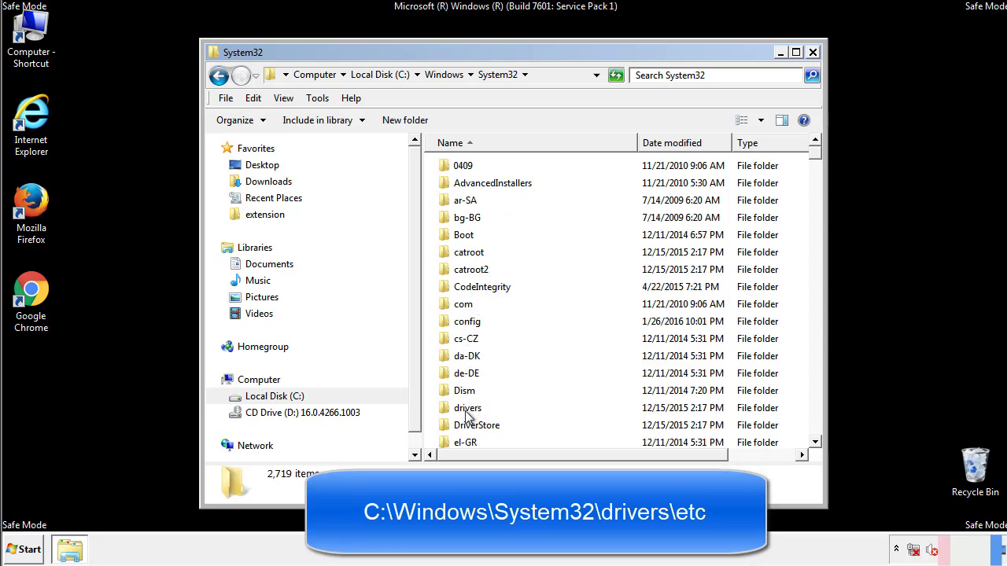
pyautogui.doubleClick(468, 409)
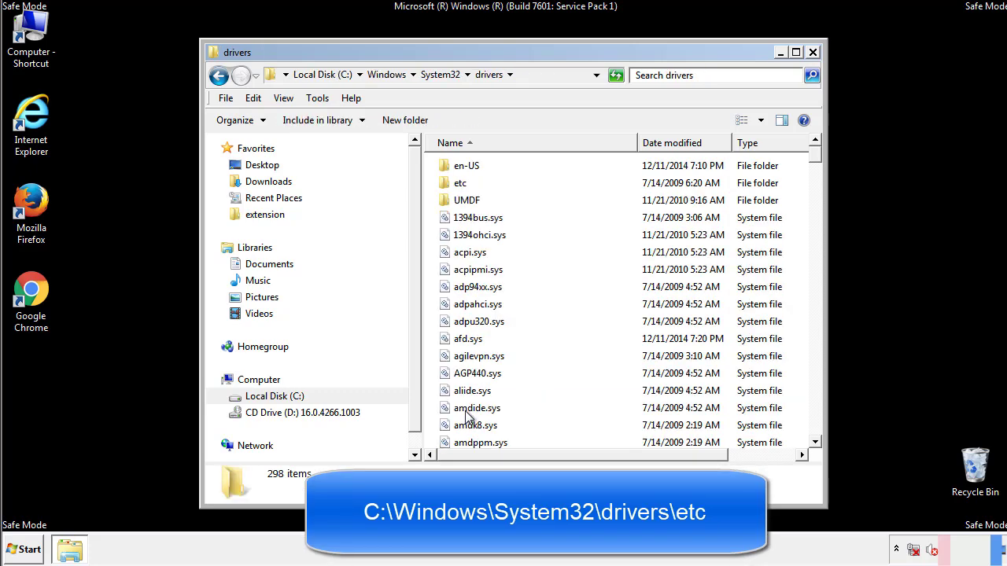
pyautogui.doubleClick(452, 187)
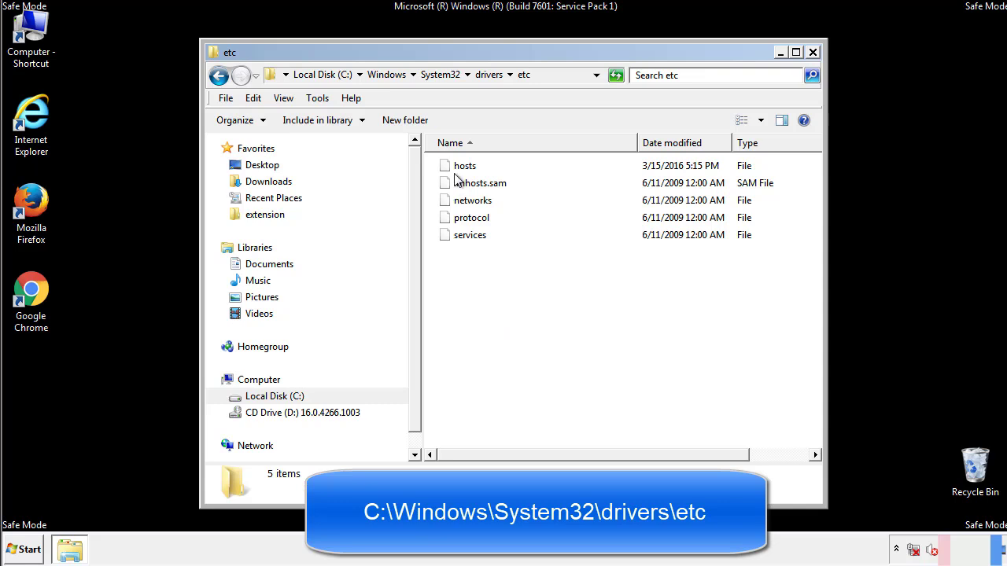
# Open the hosts file in Notepad and bring its window fully into view
pyautogui.doubleClick(458, 166)
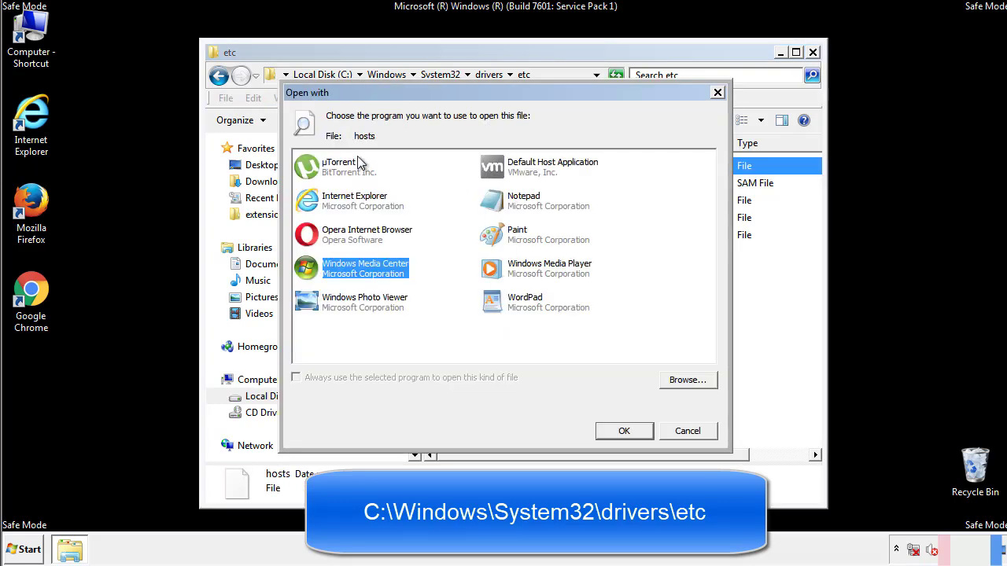
pyautogui.click(510, 206)
pyautogui.click(620, 430)
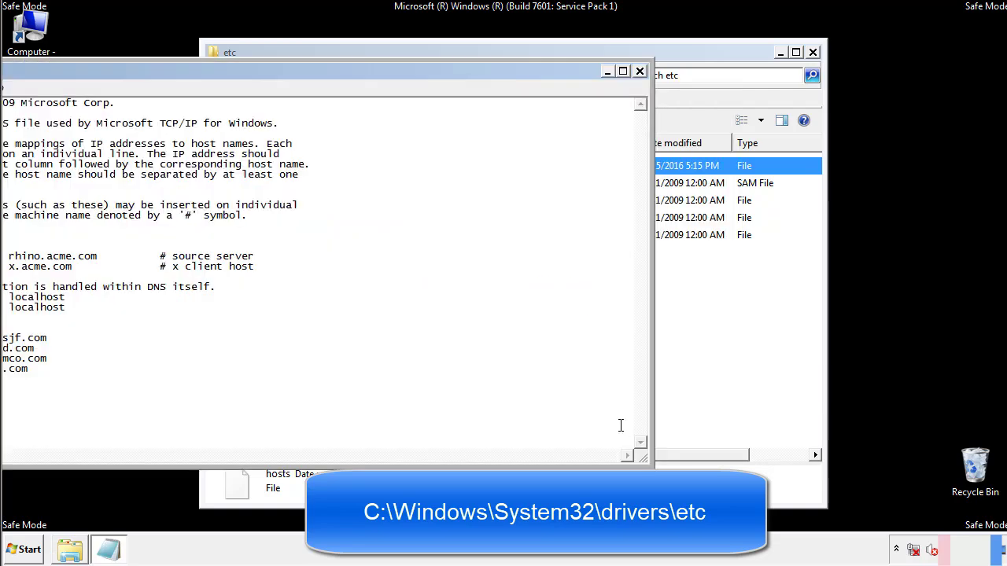
pyautogui.moveTo(411, 72); pyautogui.dragTo(640, 88)
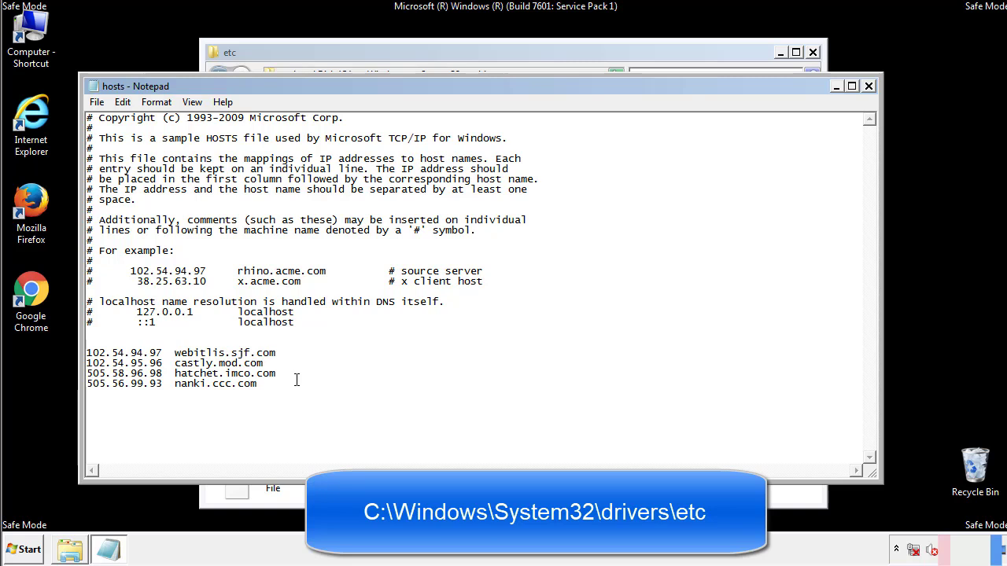
# Delete the four suspicious host entries below the localhost lines and save hosts
pyautogui.moveTo(282, 385); pyautogui.dragTo(89, 353)
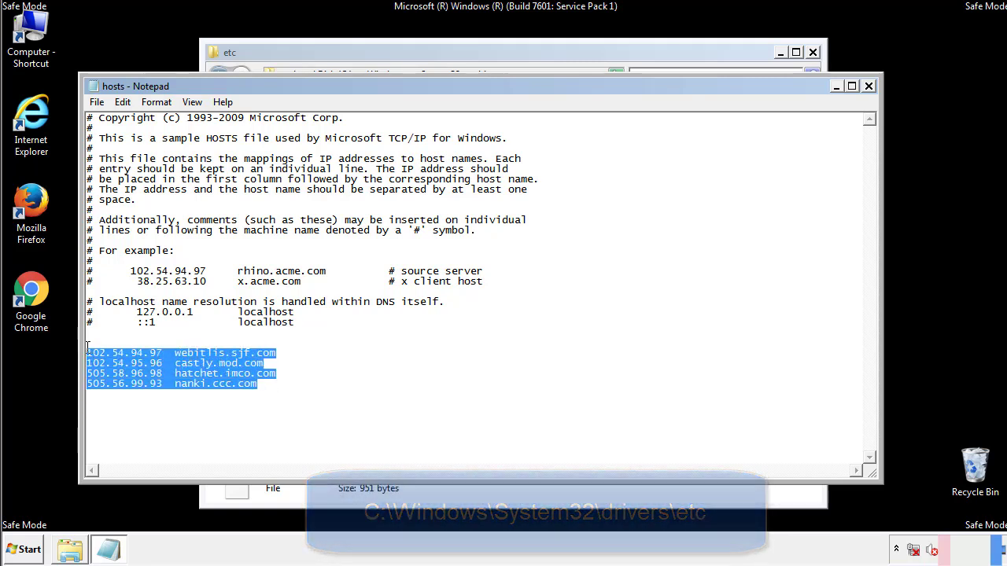
pyautogui.press('Delete')
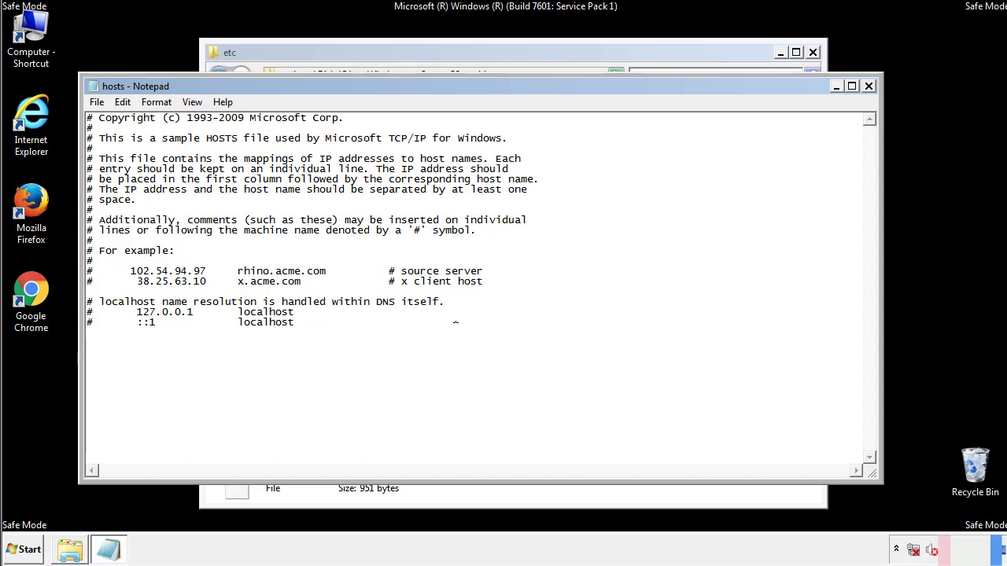
pyautogui.click(869, 88)
pyautogui.click(444, 286)
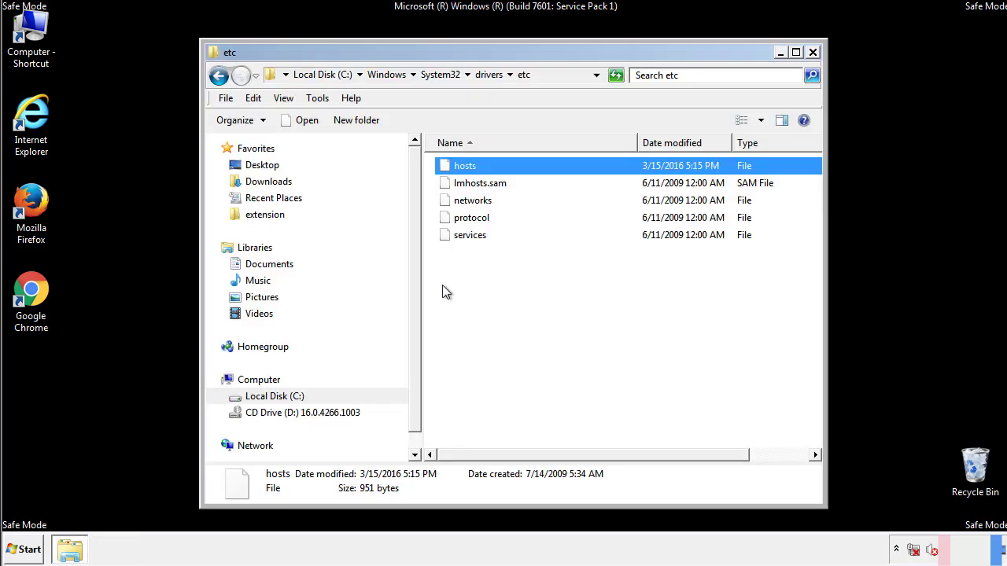
# Close the etc folder and open the Startup folder from All Programs
pyautogui.click(812, 53)
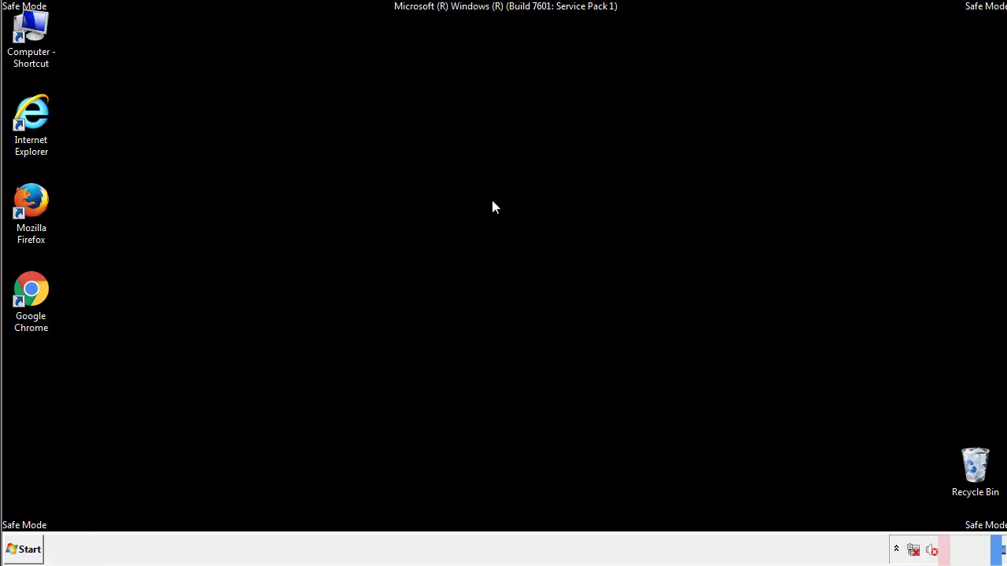
pyautogui.click(28, 550)
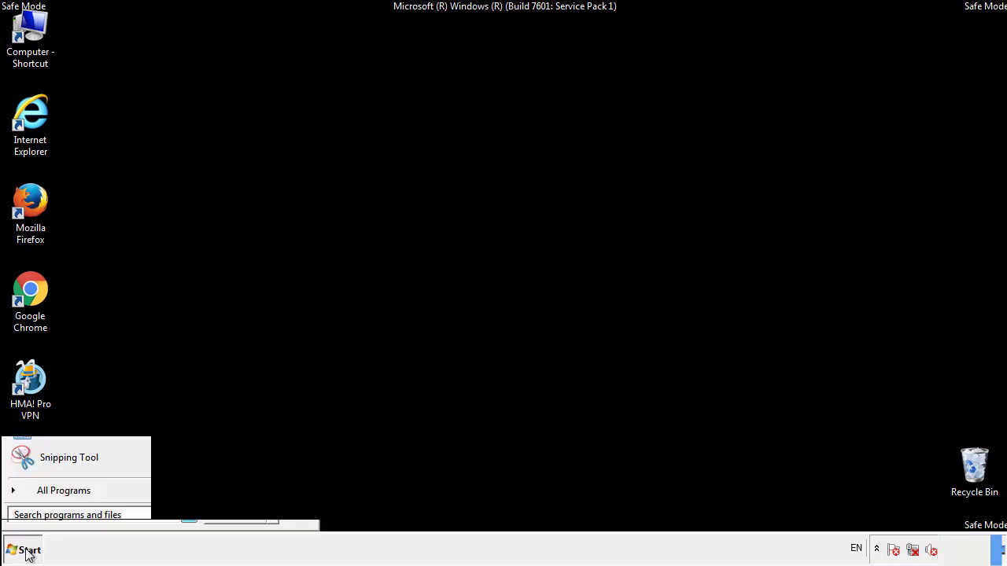
pyautogui.click(45, 496)
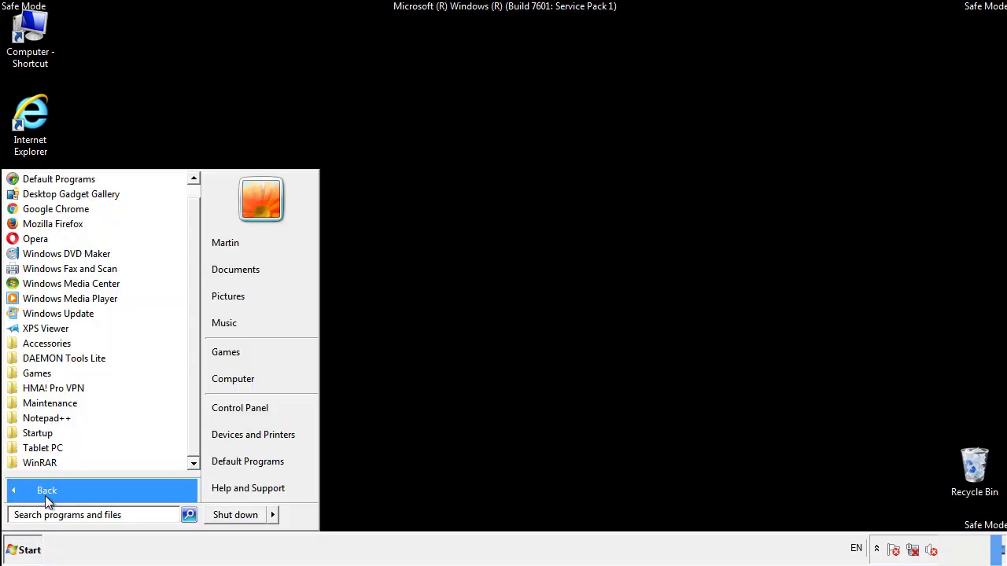
pyautogui.rightClick(39, 431)
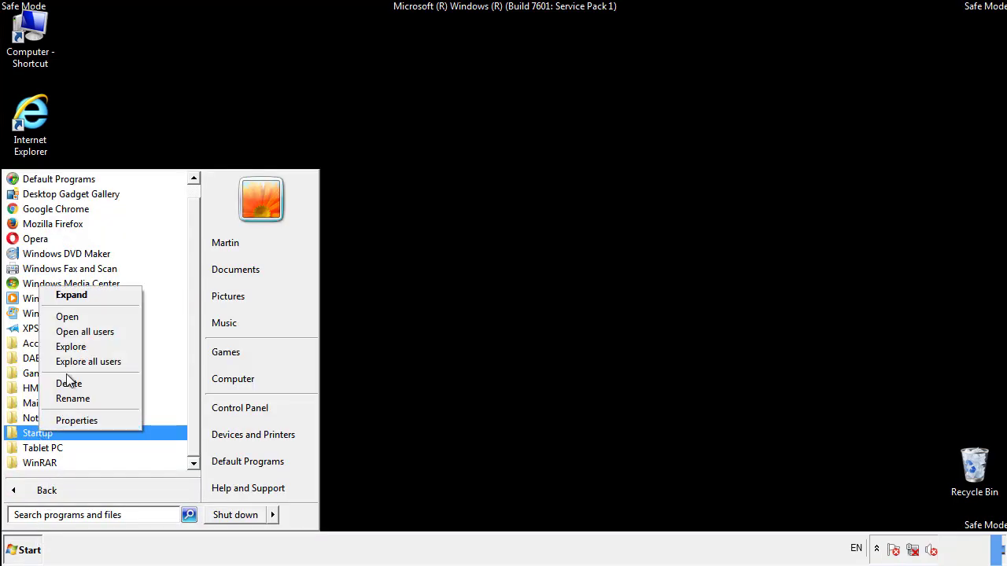
pyautogui.click(77, 317)
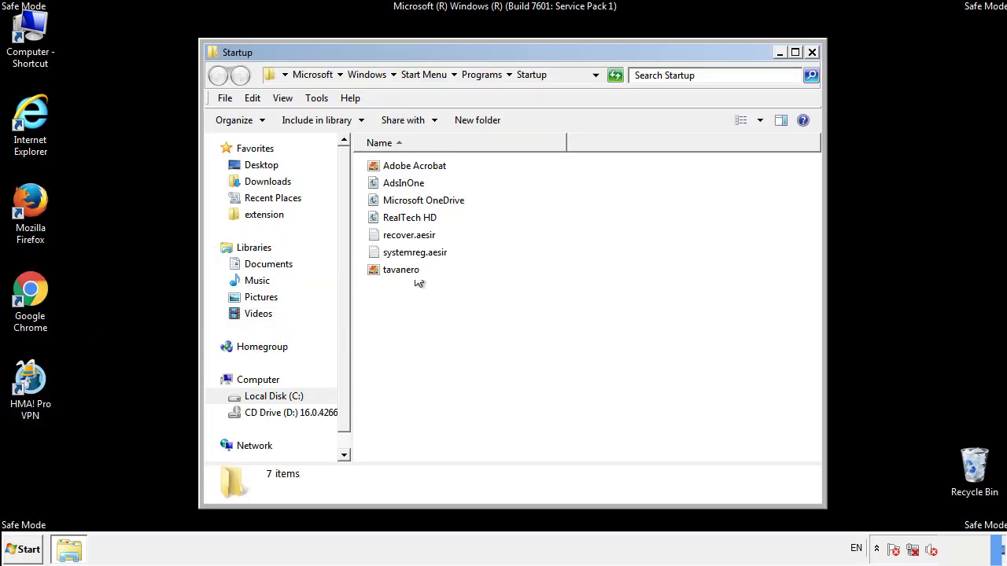
# Delete AdsInOne, recover.aesir, systemreg.aesir and tavanero to the Recycle Bin, then close Startup
pyautogui.click(409, 184)
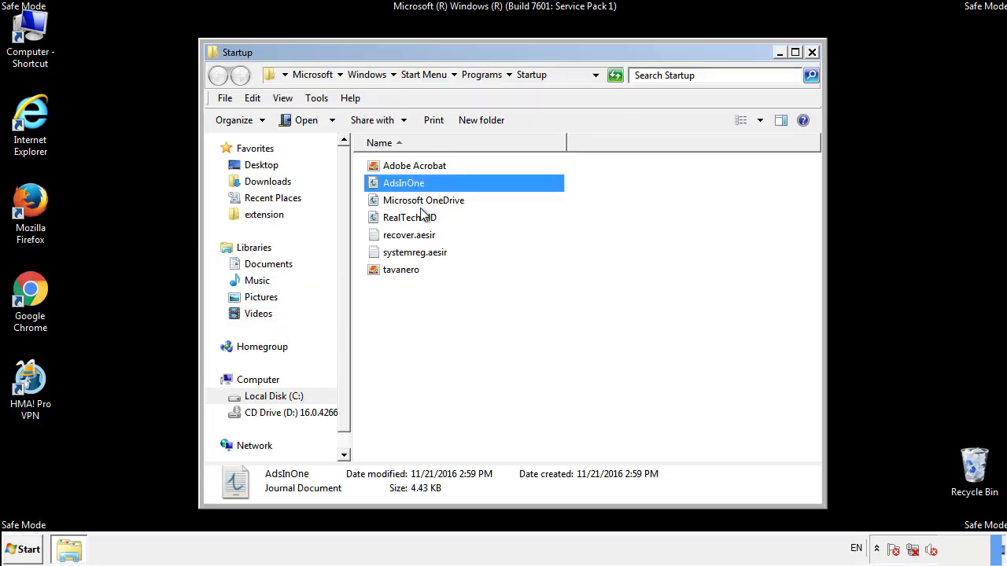
pyautogui.keyDown('ctrl'); pyautogui.click(410, 237); pyautogui.keyUp('ctrl')
pyautogui.keyDown('ctrl'); pyautogui.click(415, 254); pyautogui.keyUp('ctrl')
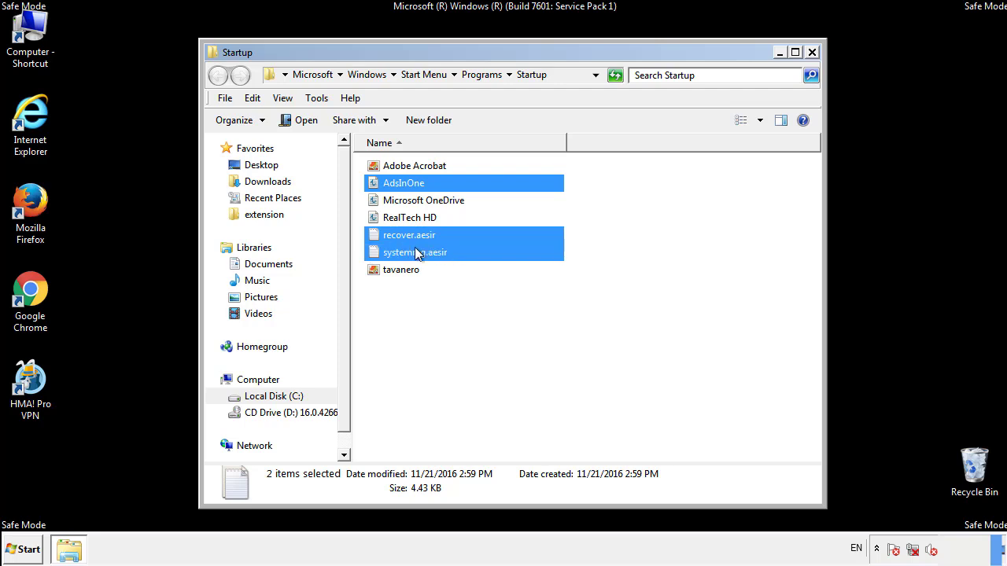
pyautogui.keyDown('ctrl'); pyautogui.click(403, 270); pyautogui.keyUp('ctrl')
pyautogui.rightClick(398, 271)
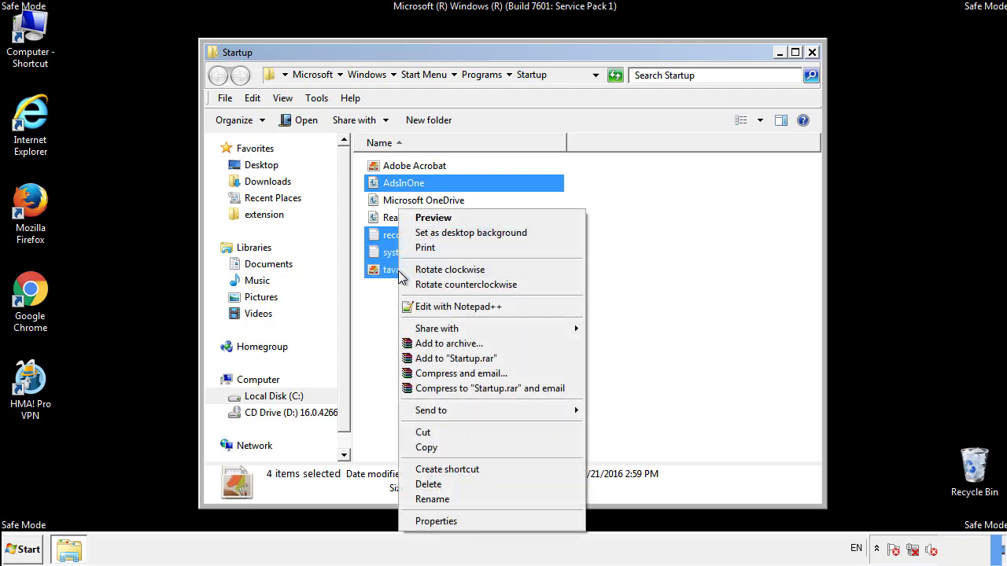
pyautogui.click(426, 484)
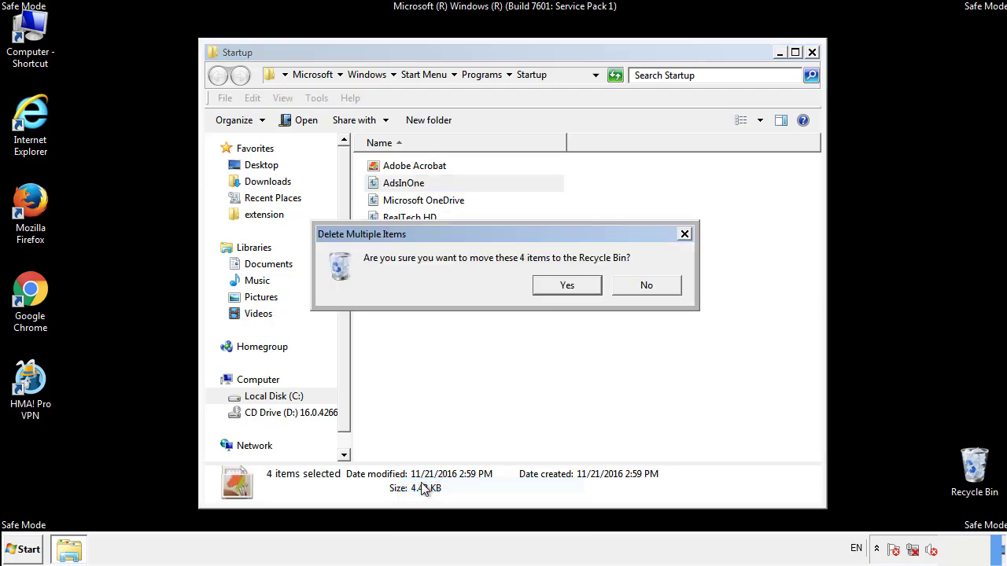
pyautogui.click(565, 286)
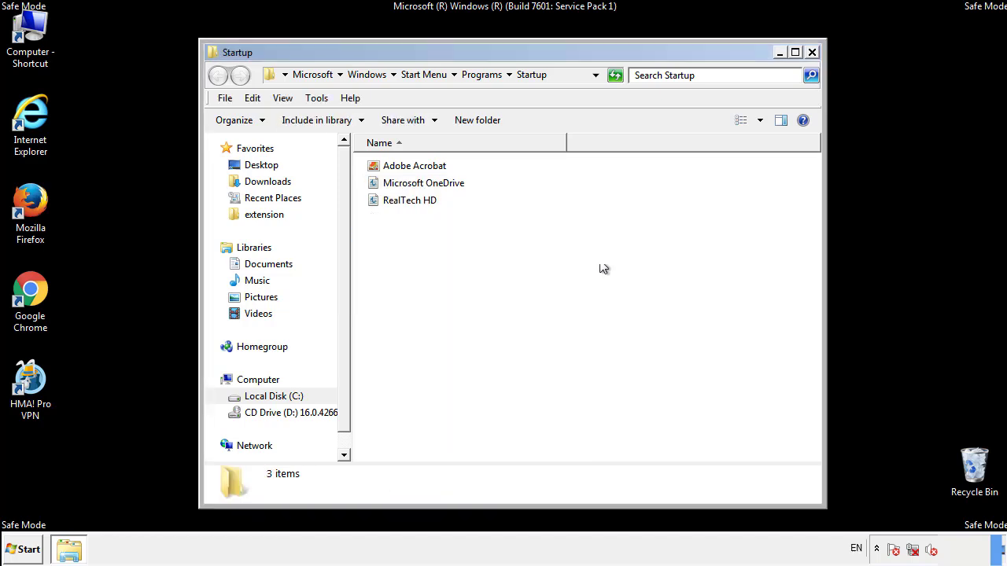
pyautogui.click(812, 53)
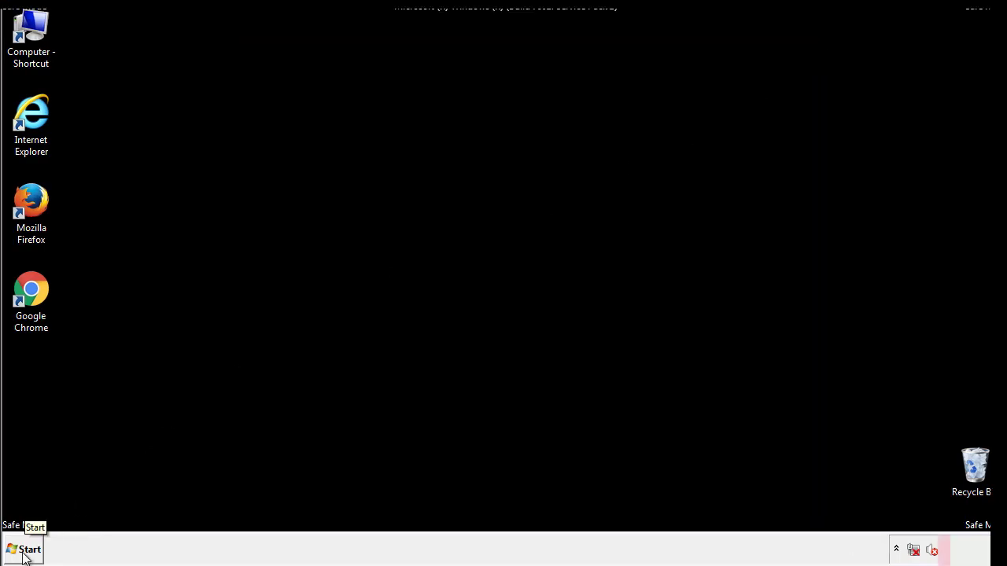
# Launch regedit from the Start menu search
pyautogui.click(25, 553)
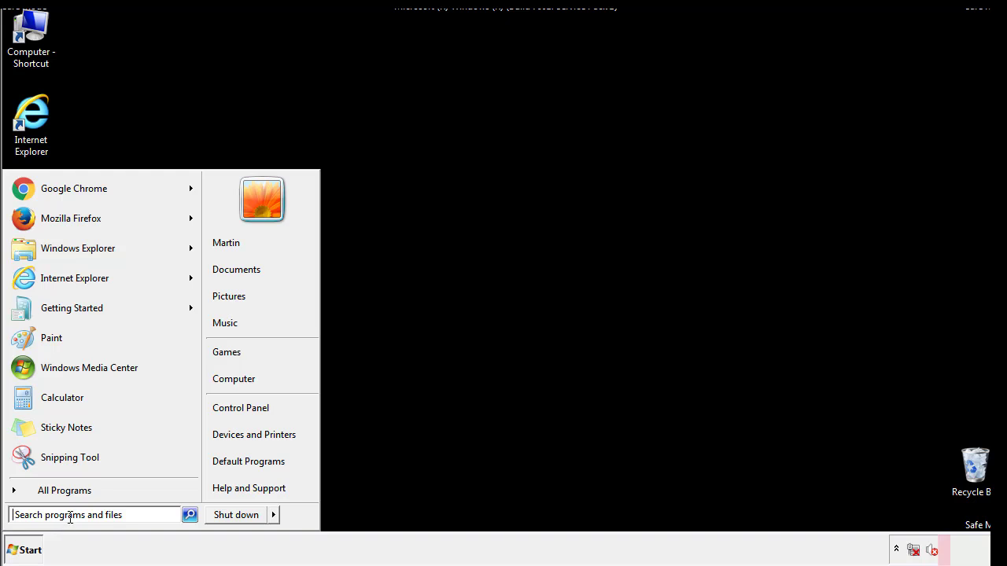
pyautogui.write('reged')
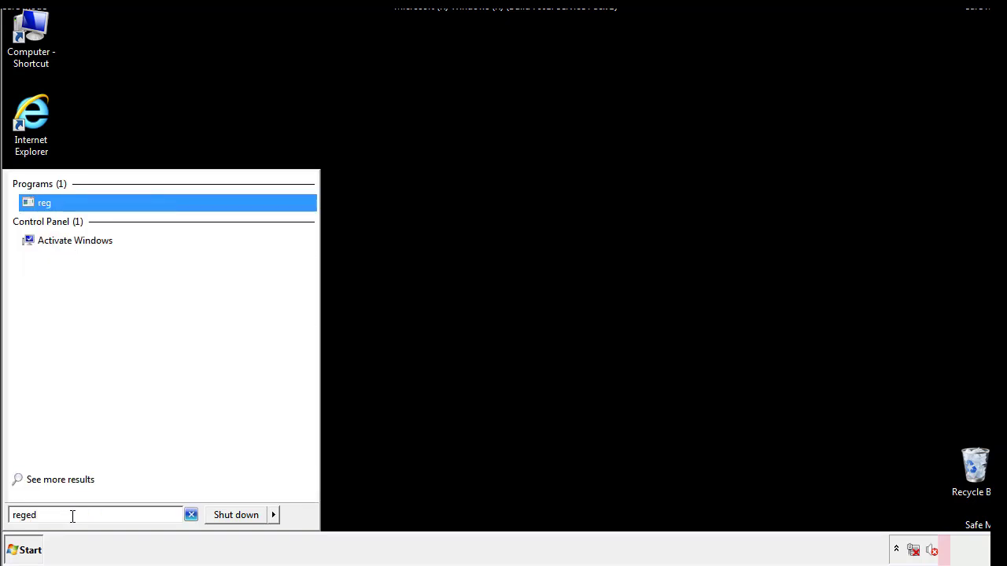
pyautogui.write('it')
pyautogui.press('Return')
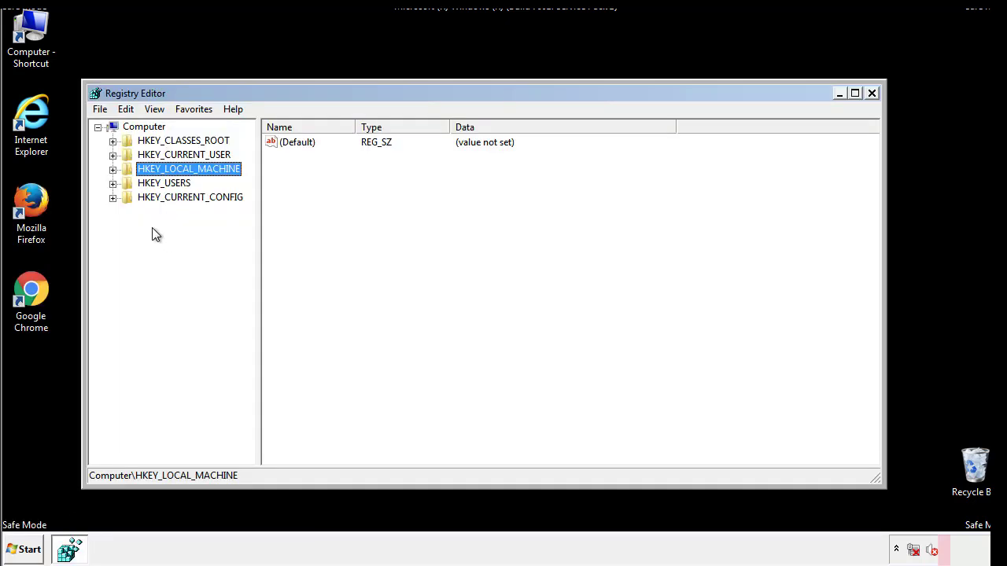
# Expand HKLM\SOFTWARE\Microsoft\Windows\CurrentVersion in the tree until the Run key is visible
pyautogui.click(113, 169)
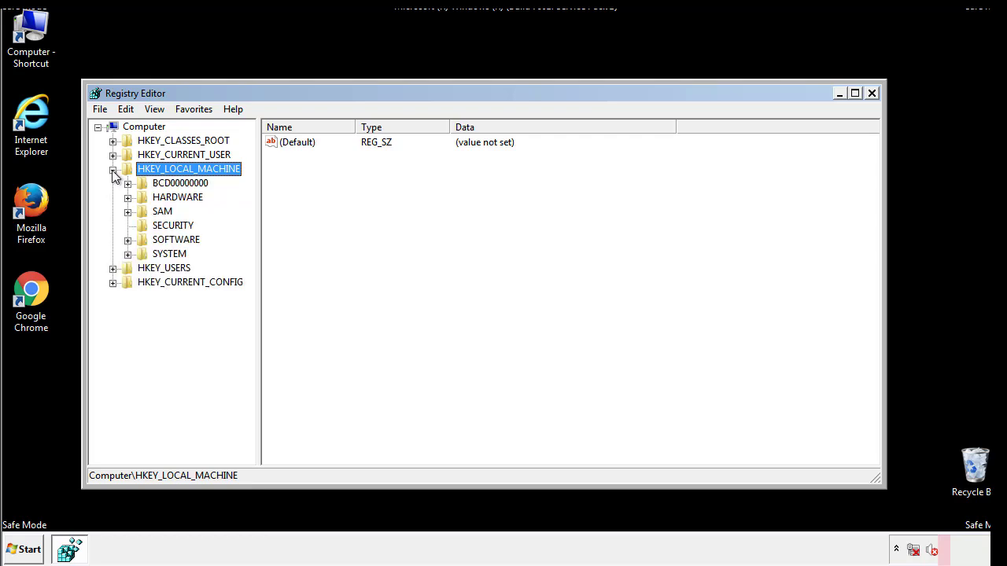
pyautogui.click(127, 240)
pyautogui.scroll(-1, 248, 244)
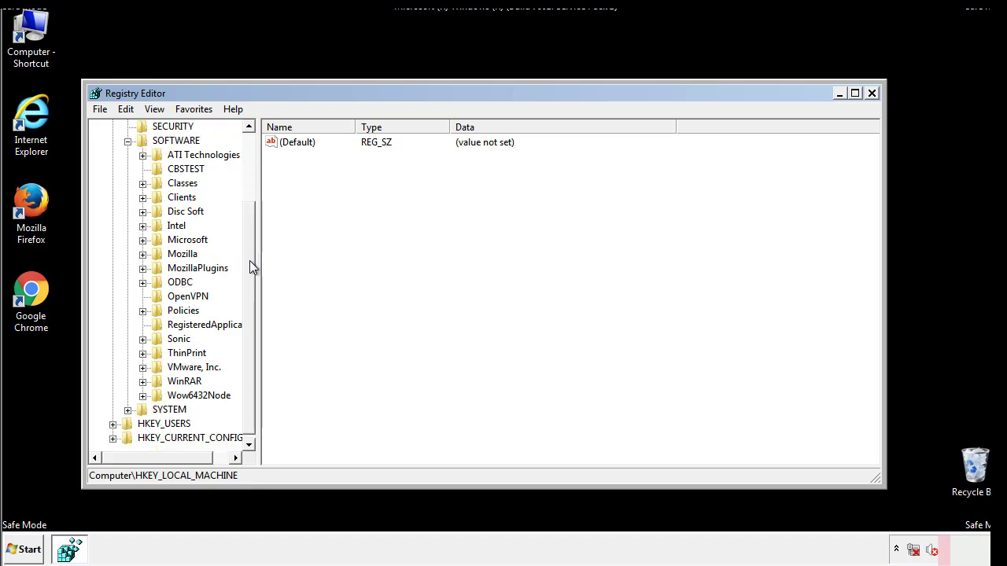
pyautogui.click(142, 241)
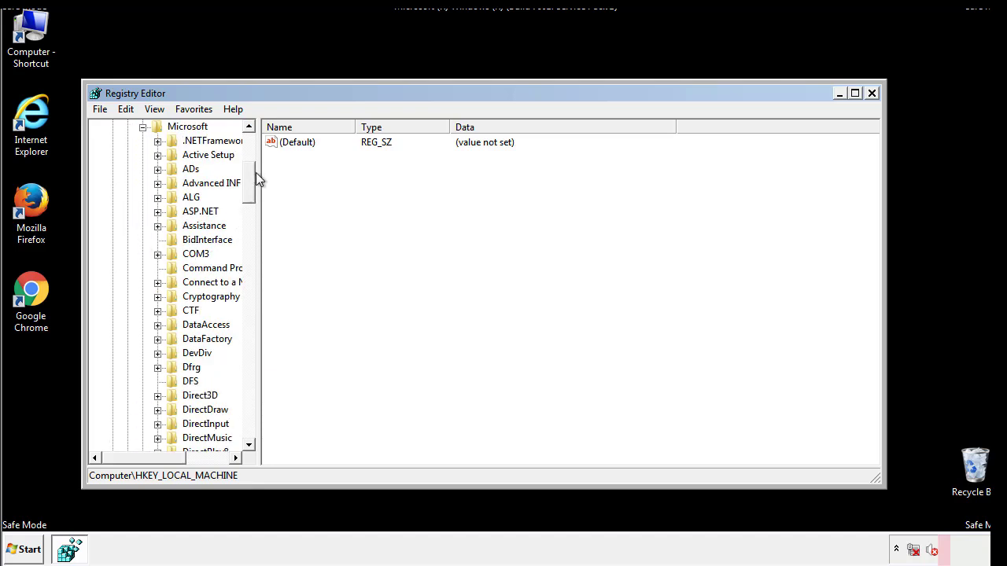
pyautogui.moveTo(249, 196); pyautogui.dragTo(252, 409)
pyautogui.click(157, 240)
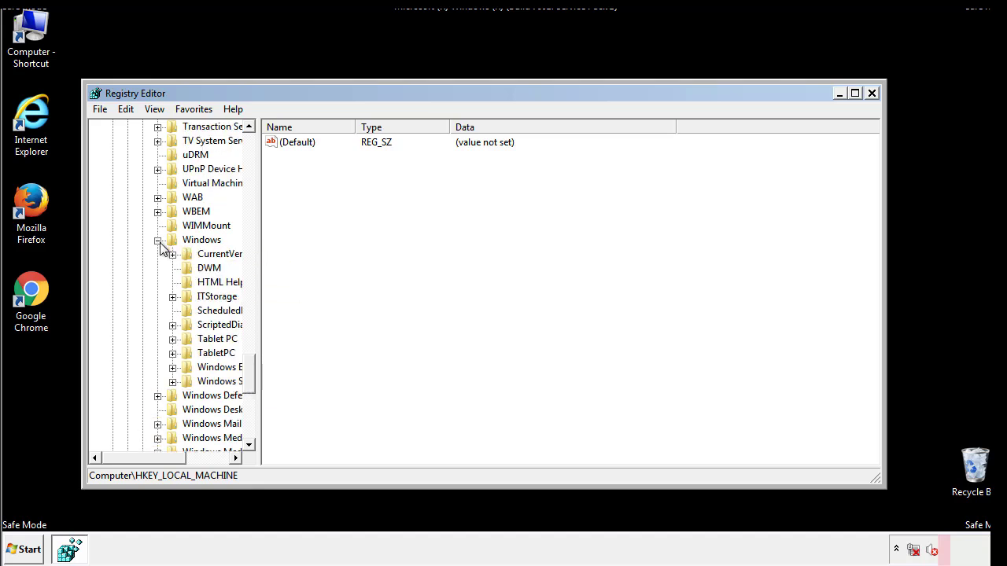
pyautogui.moveTo(138, 458); pyautogui.dragTo(161, 458)
pyautogui.click(129, 254)
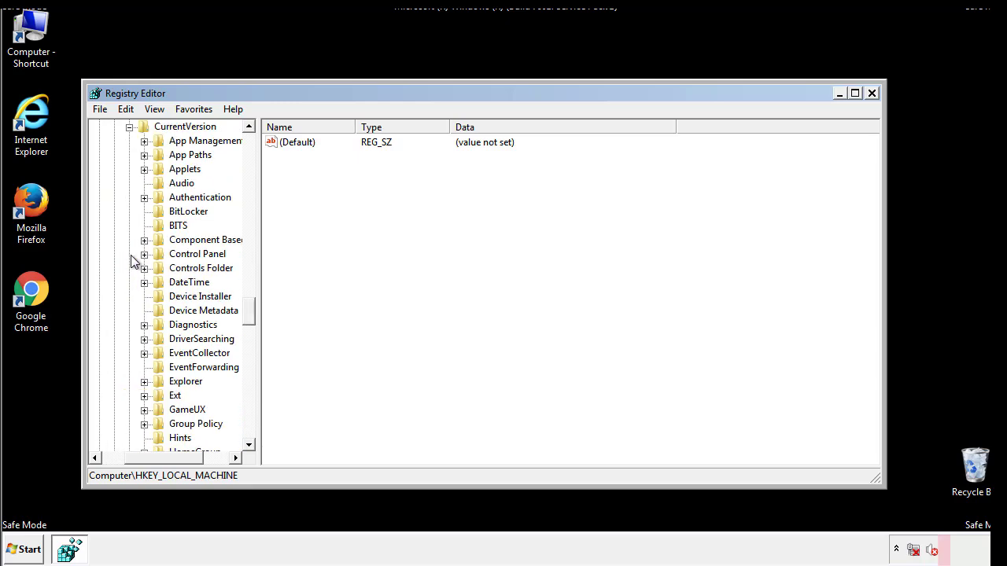
pyautogui.moveTo(255, 315)
pyautogui.mouseDown()
pyautogui.moveTo(251, 383)
pyautogui.moveTo(249, 364)
pyautogui.mouseUp()
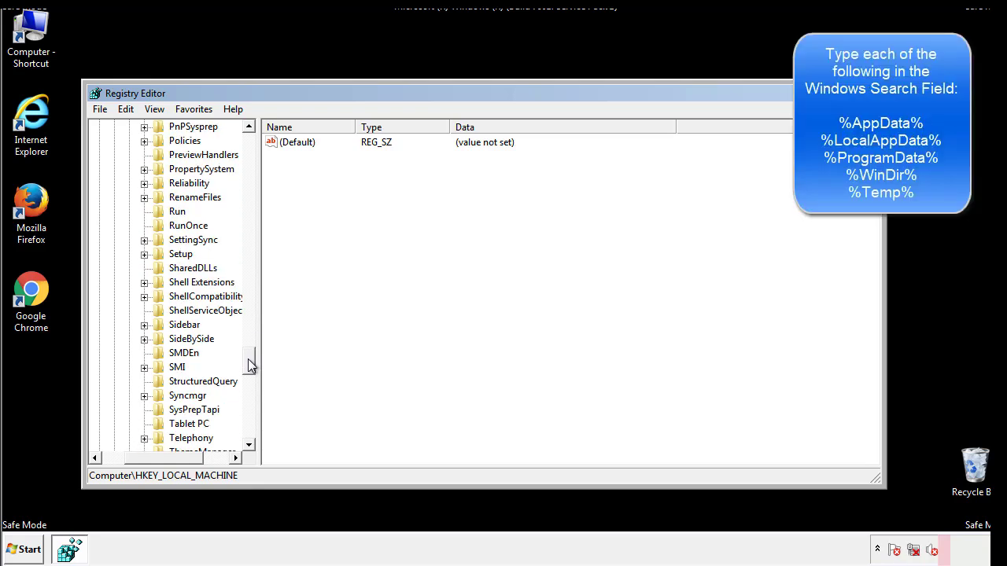
# Remove the tappi.loc value from HKLM's CurrentVersion\Run key, keeping VMware User Process
pyautogui.click(165, 214)
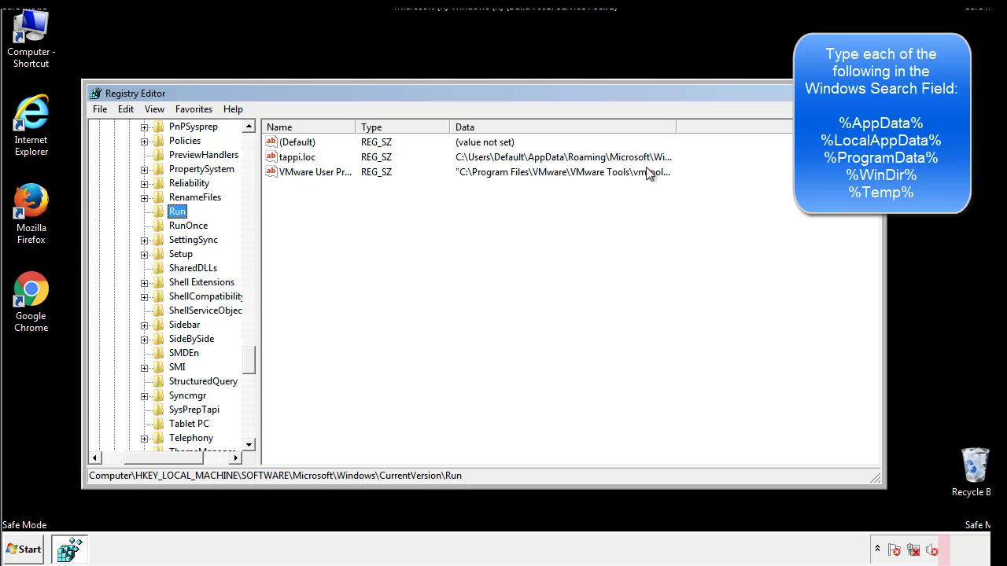
pyautogui.click(296, 160)
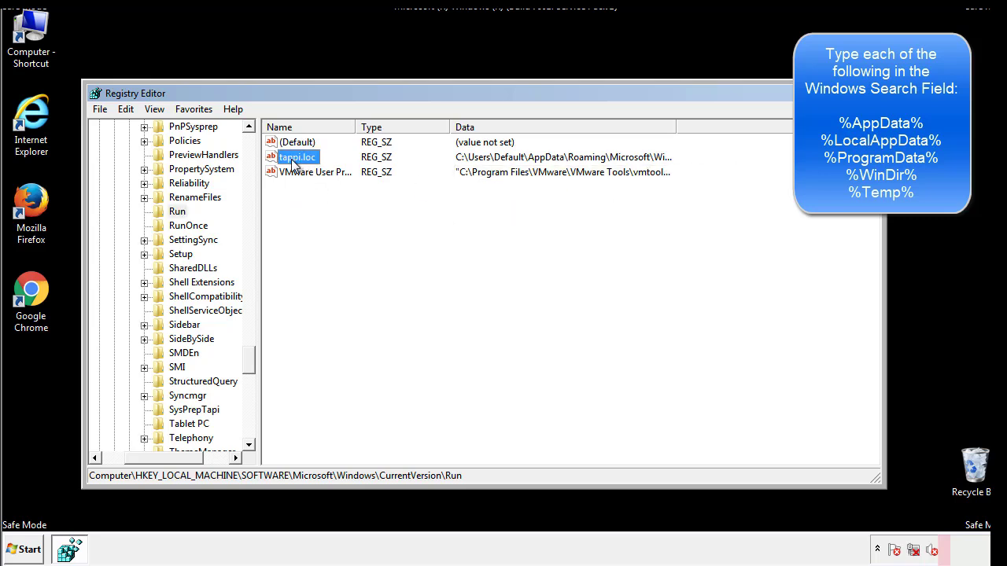
pyautogui.rightClick(291, 159)
pyautogui.click(315, 204)
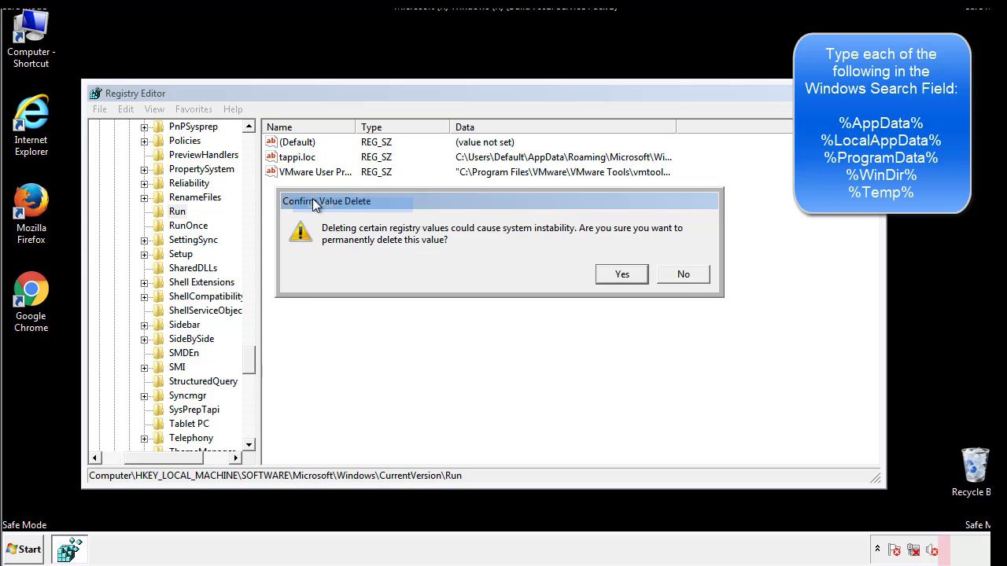
pyautogui.click(611, 277)
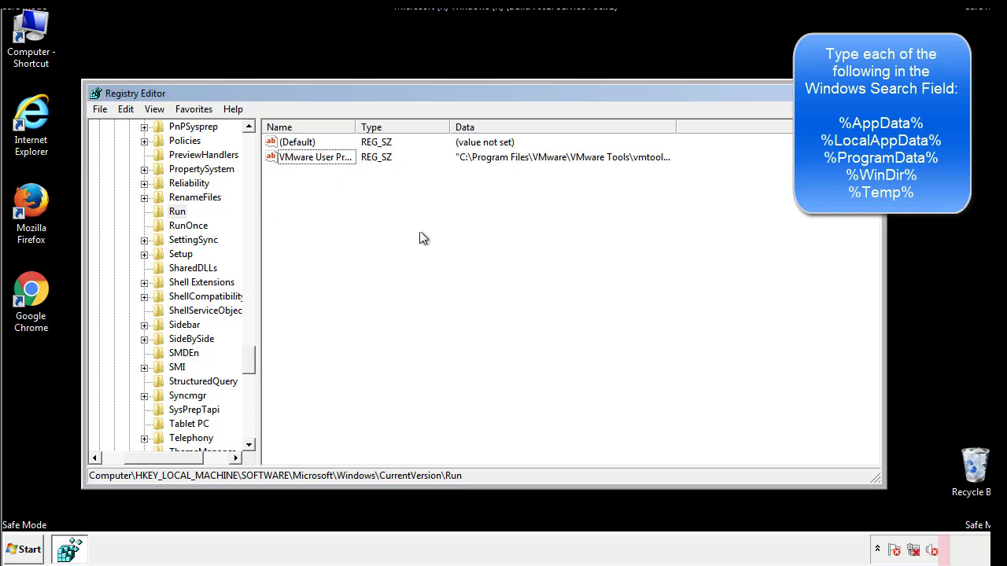
pyautogui.moveTo(250, 359); pyautogui.dragTo(250, 429)
# Collapse HKLM and expand HKCU\Software\Microsoft\Windows\CurrentVersion down to its Run key
pyautogui.moveTo(157, 464); pyautogui.dragTo(123, 468)
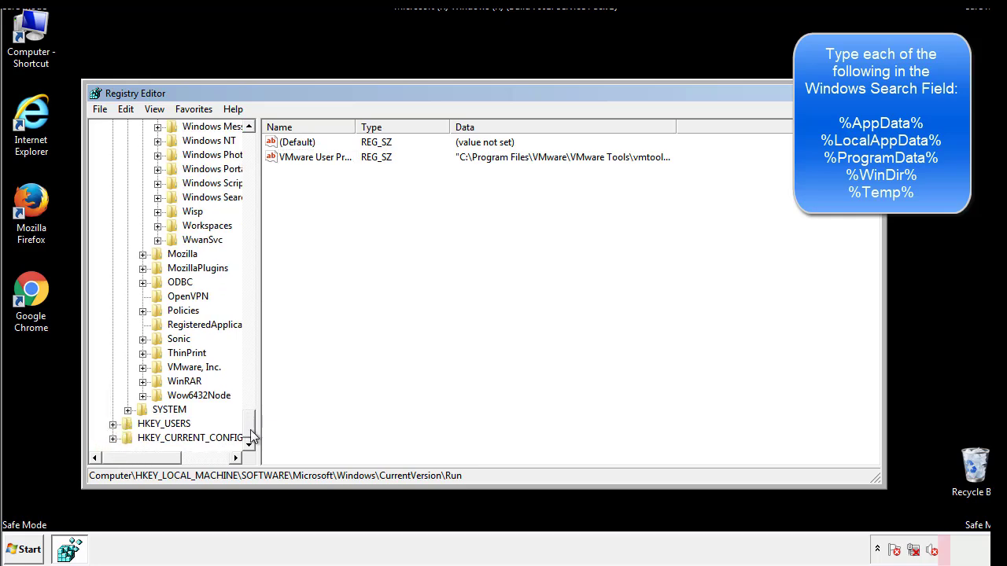
pyautogui.moveTo(252, 438); pyautogui.dragTo(259, 155)
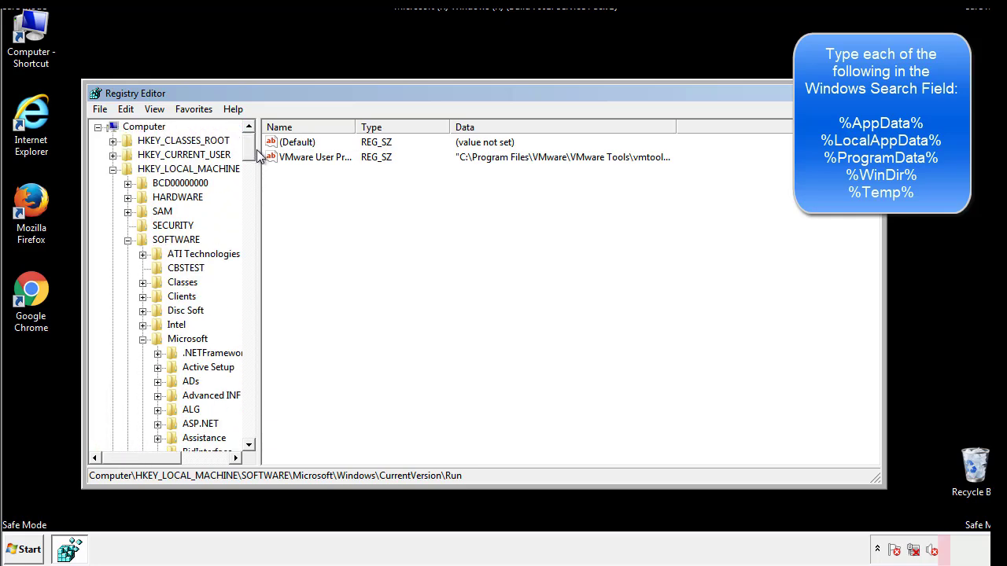
pyautogui.click(112, 169)
pyautogui.click(113, 155)
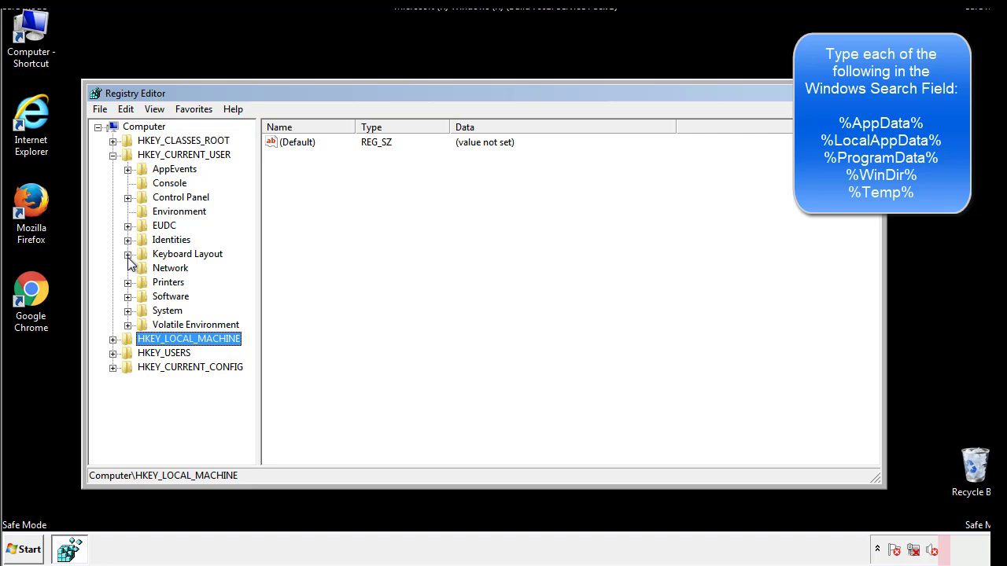
pyautogui.click(128, 297)
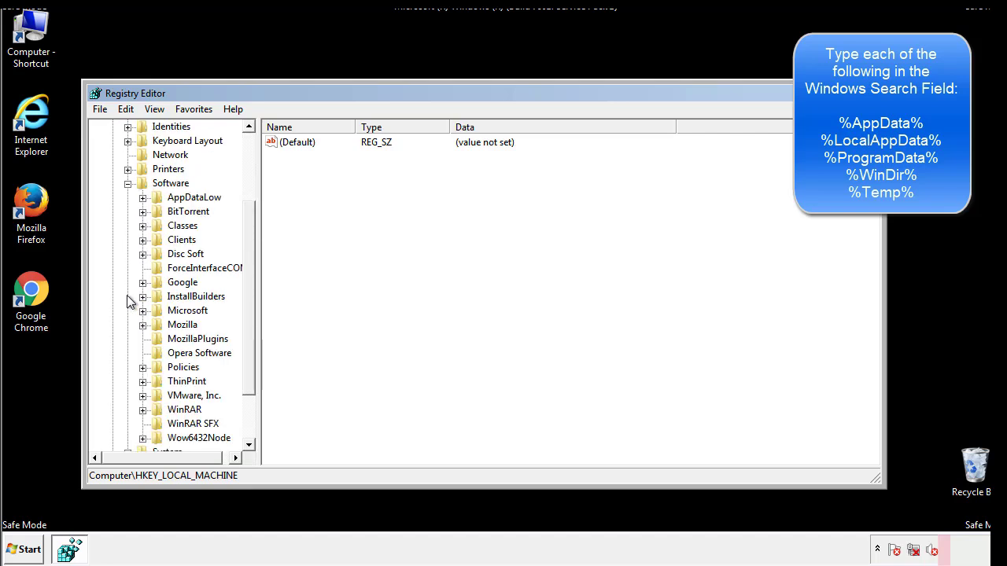
pyautogui.moveTo(247, 286); pyautogui.dragTo(247, 300)
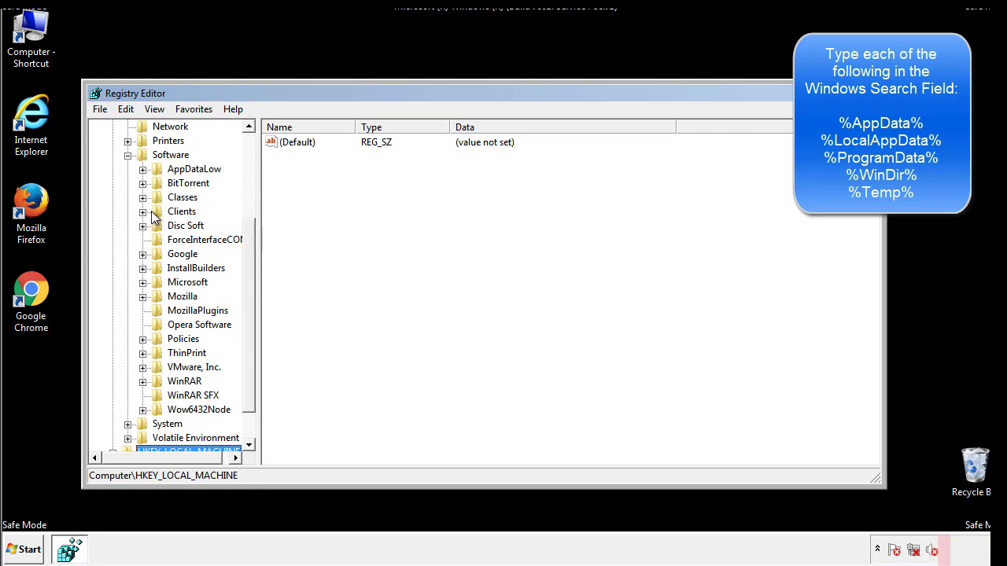
pyautogui.click(143, 283)
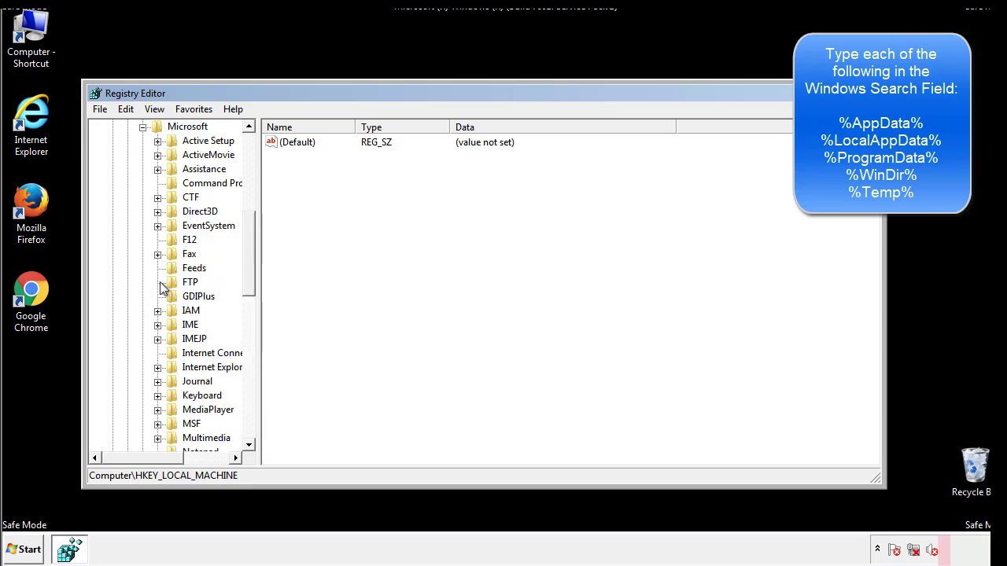
pyautogui.moveTo(247, 230); pyautogui.dragTo(248, 327)
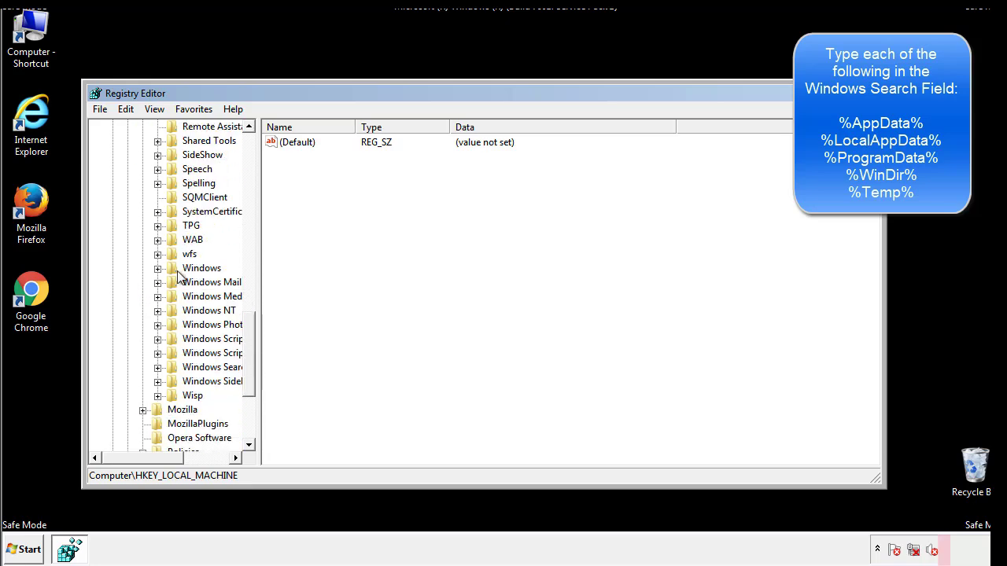
pyautogui.click(158, 268)
pyautogui.click(173, 284)
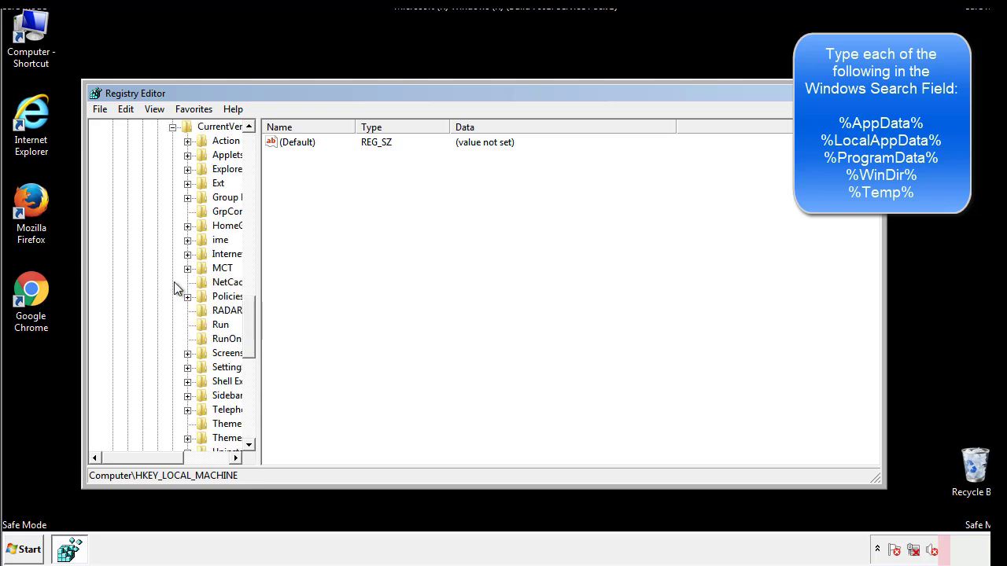
pyautogui.moveTo(154, 462); pyautogui.dragTo(177, 457)
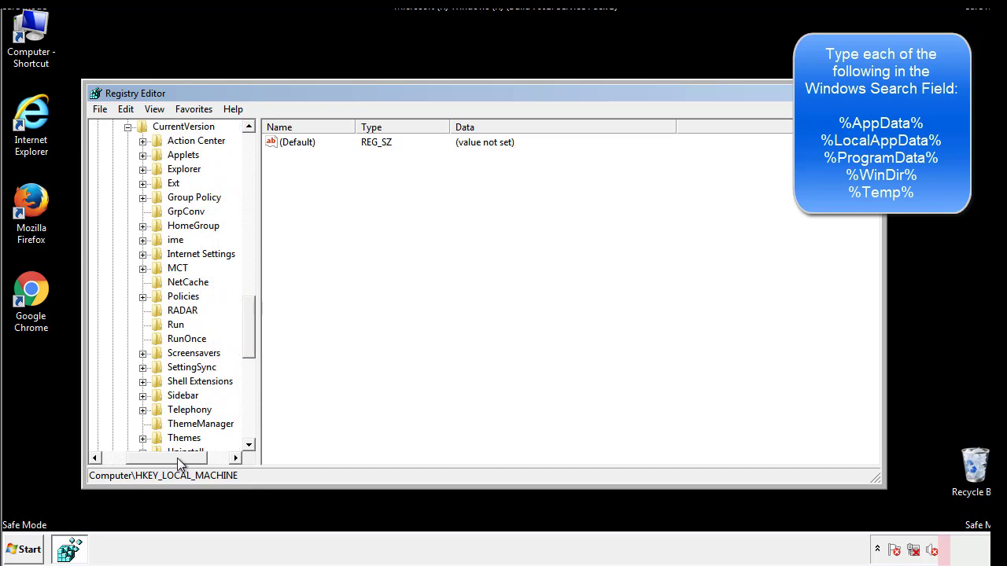
pyautogui.click(175, 325)
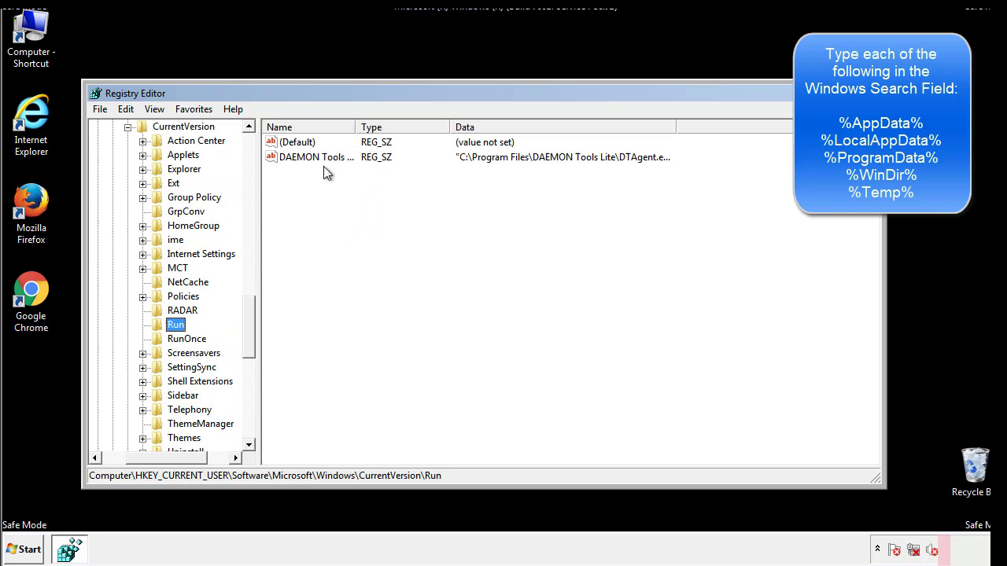
# Review the HKCU Run values, finding only DAEMON Tools, then collapse the Windows key
pyautogui.click(429, 186)
pyautogui.moveTo(293, 228); pyautogui.dragTo(311, 192)
pyautogui.moveTo(167, 456); pyautogui.dragTo(146, 457)
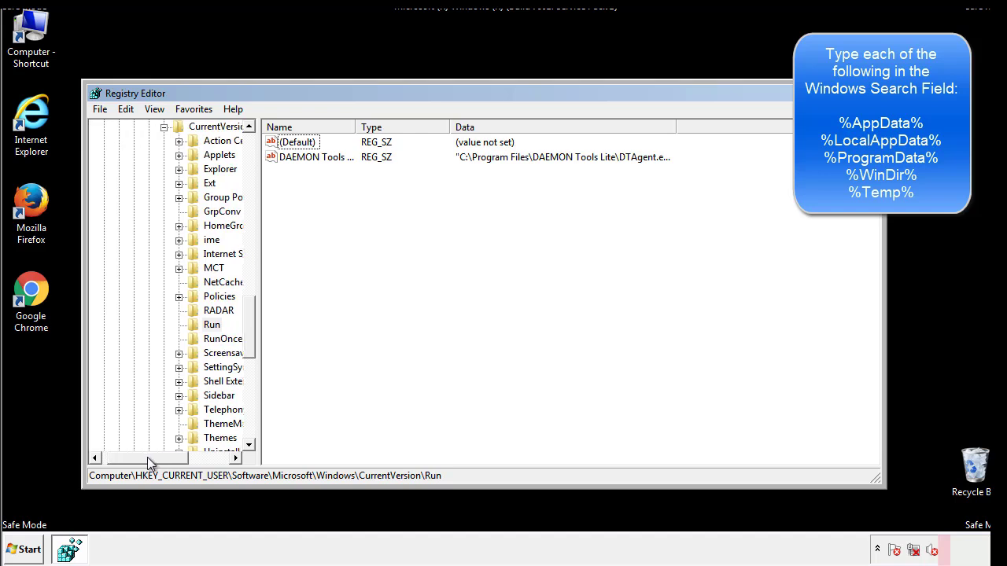
pyautogui.moveTo(255, 342); pyautogui.dragTo(249, 328)
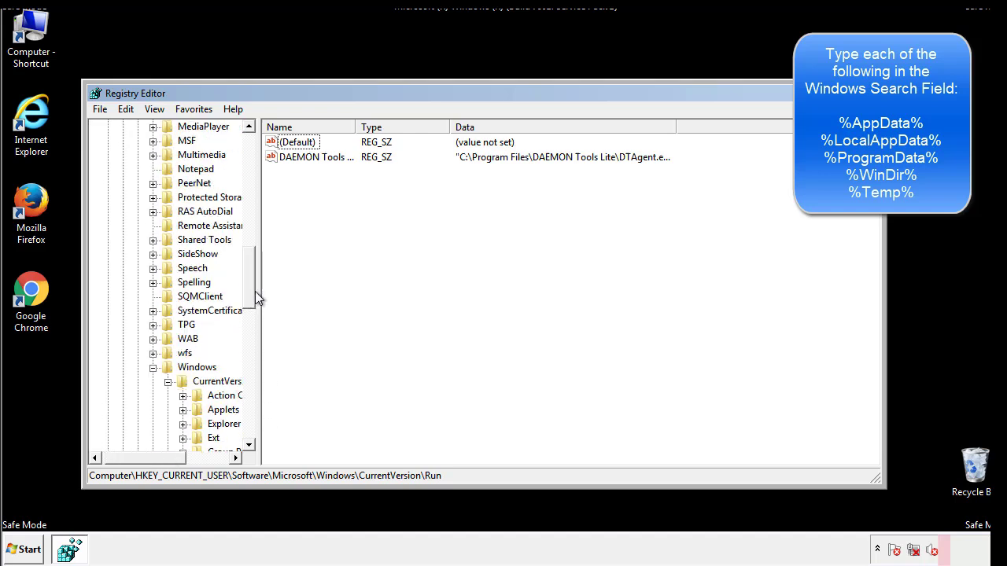
pyautogui.click(153, 367)
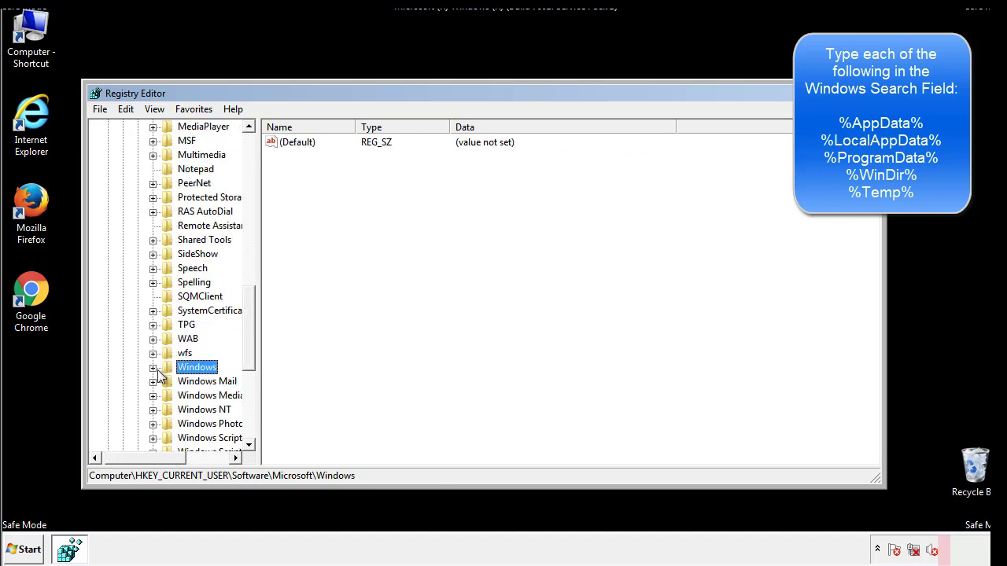
pyautogui.moveTo(252, 350); pyautogui.dragTo(253, 194)
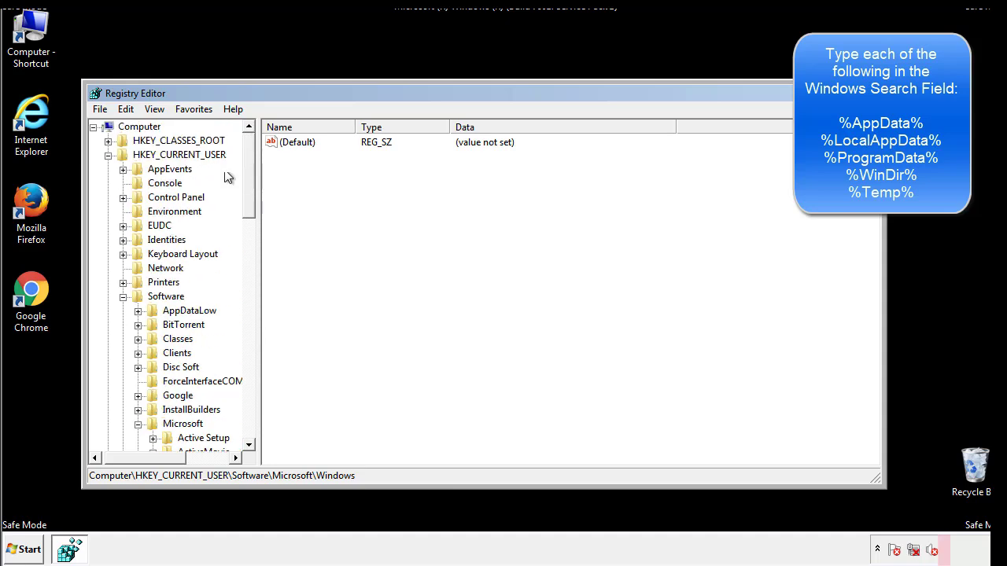
# Search the registry for %temp% with Edit > Find
pyautogui.click(129, 110)
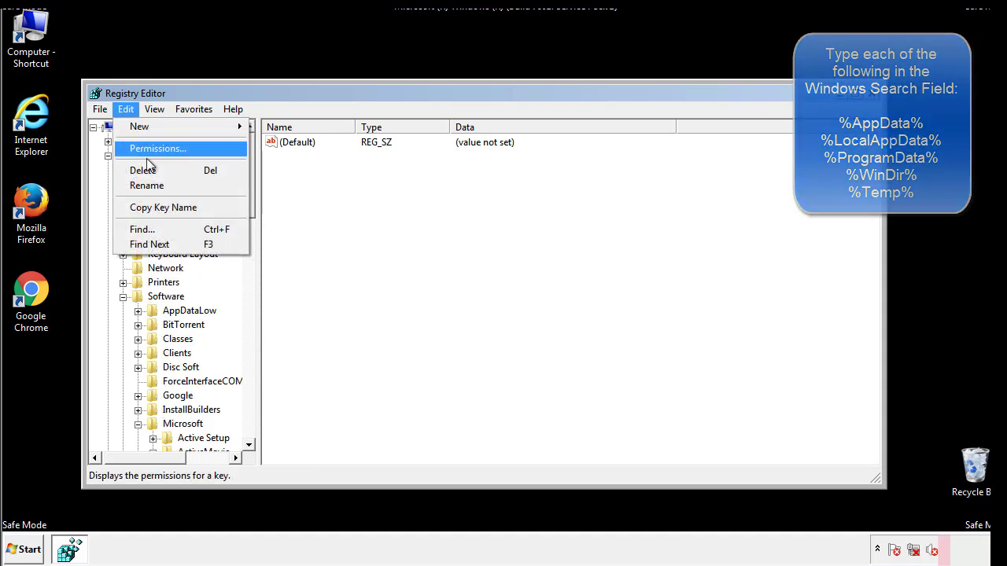
pyautogui.click(134, 229)
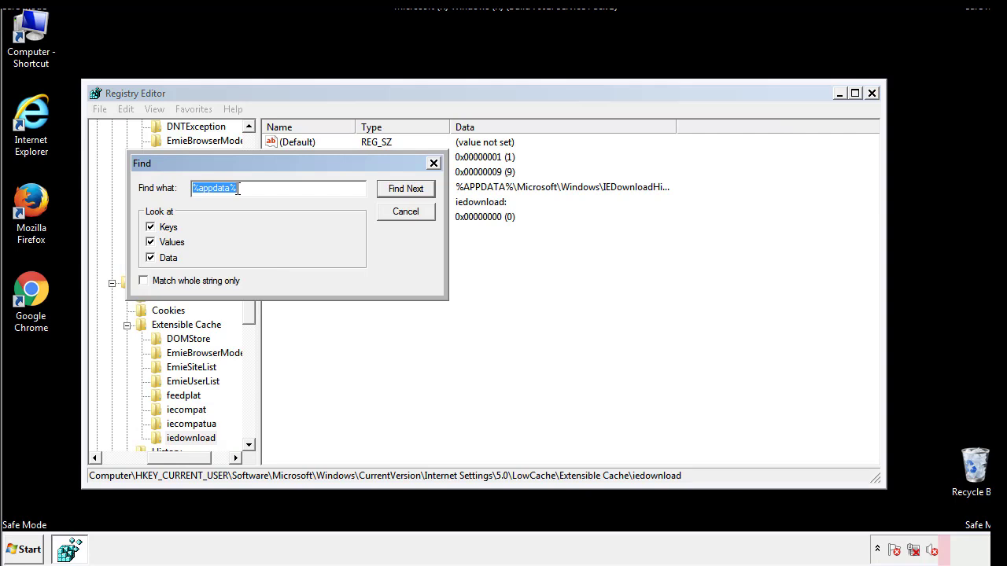
pyautogui.write('%t')
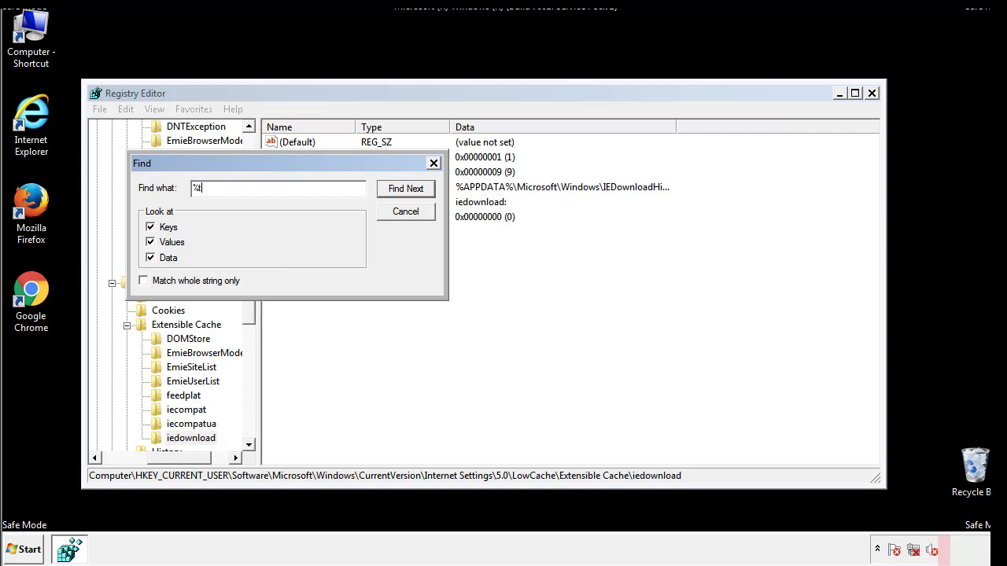
pyautogui.write('emp%')
pyautogui.press('Return')
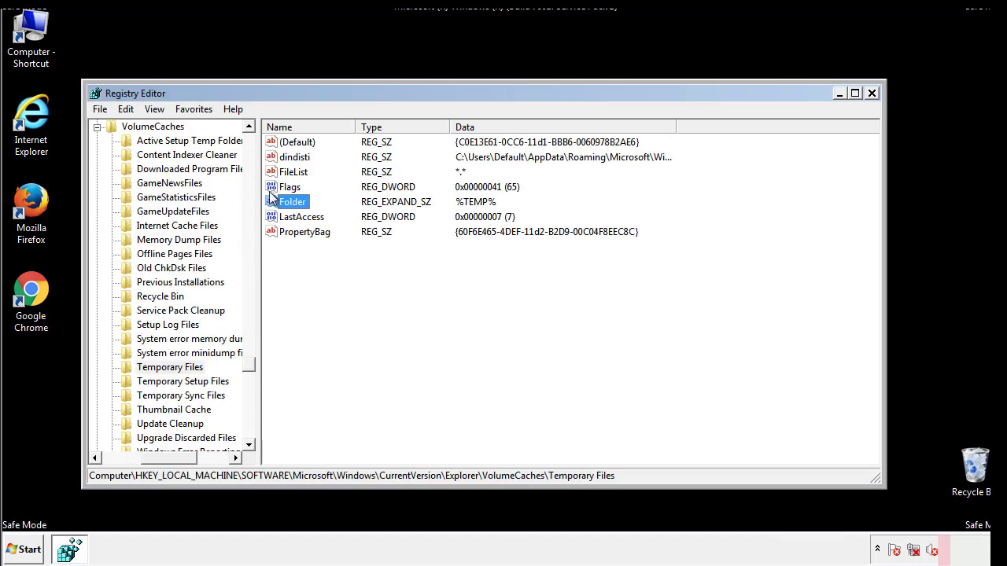
# Delete every value in the Temporary Files key, including dindisti, leaving only the default
pyautogui.click(413, 275)
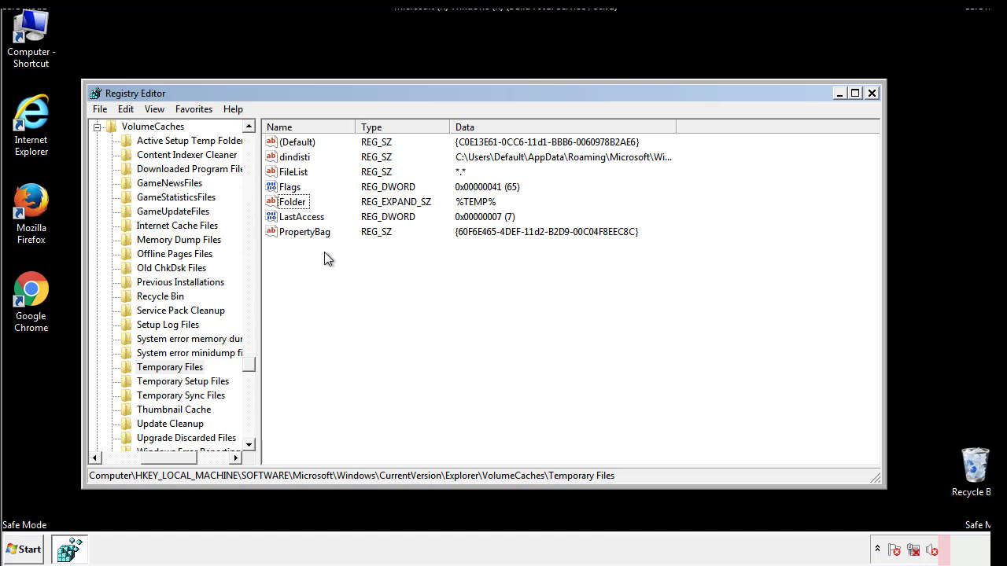
pyautogui.moveTo(324, 254)
pyautogui.mouseDown()
pyautogui.moveTo(297, 230)
pyautogui.moveTo(285, 145)
pyautogui.mouseUp()
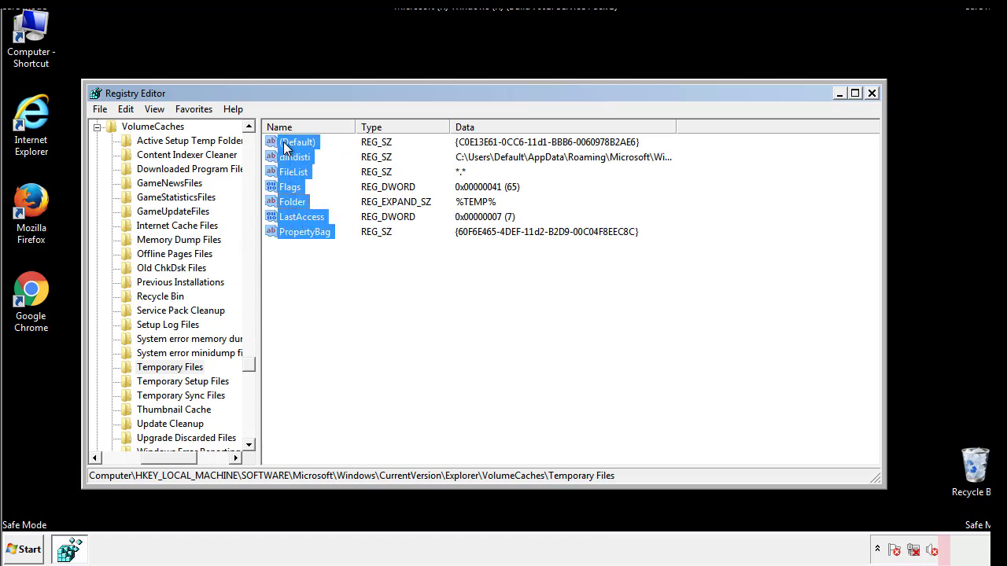
pyautogui.rightClick(285, 145)
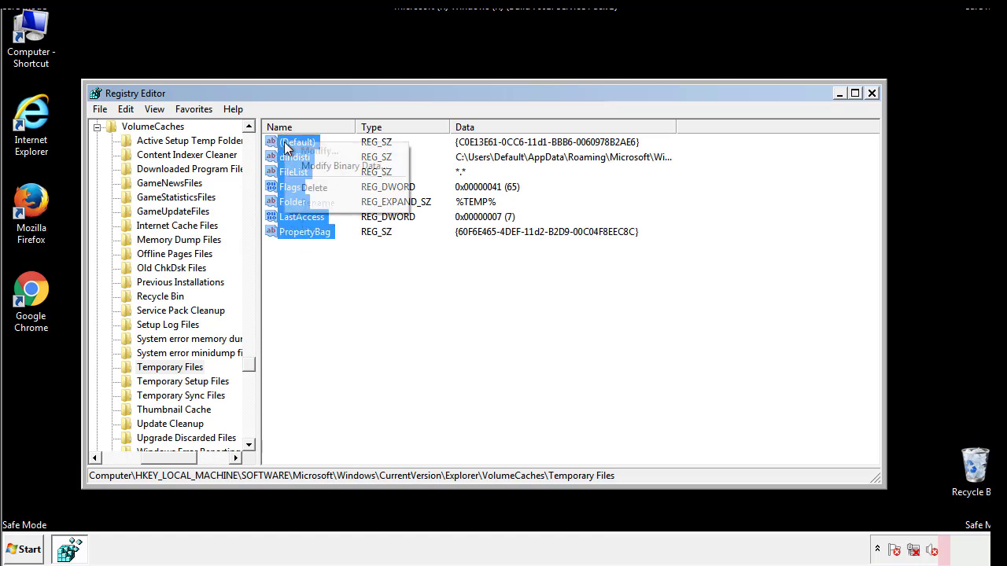
pyautogui.click(307, 188)
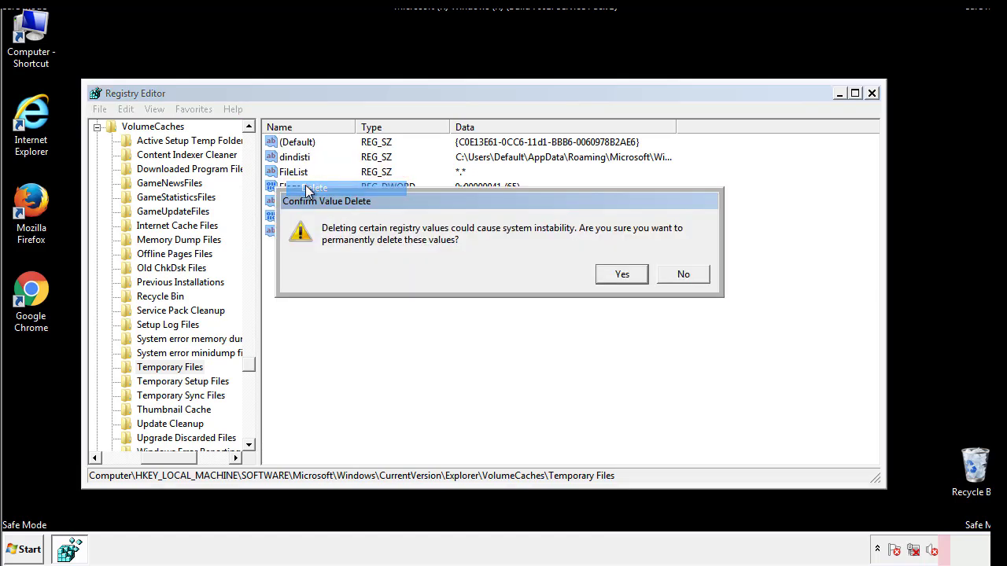
pyautogui.click(621, 274)
pyautogui.click(347, 187)
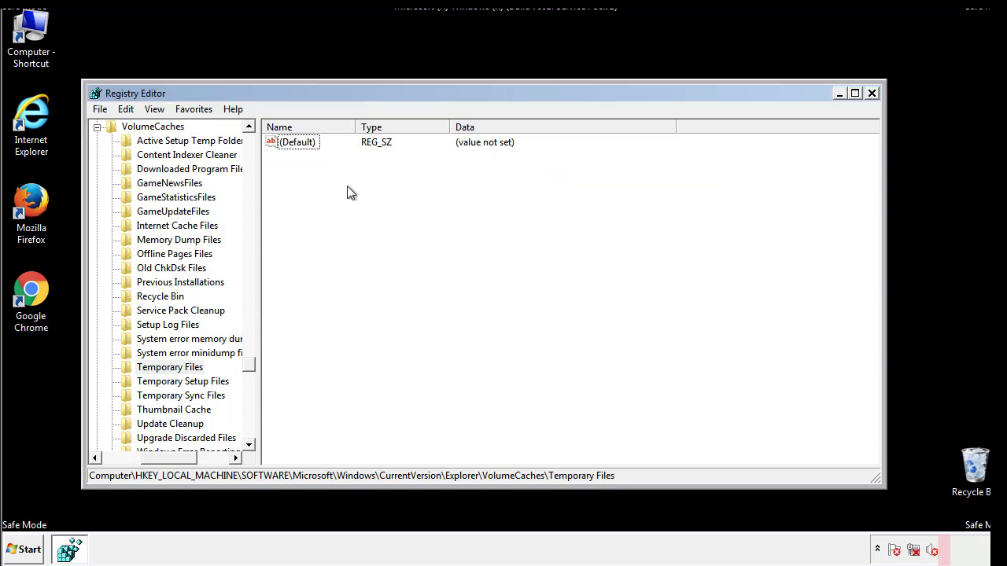
# Close Registry Editor and launch System Configuration (msconfig) from the Start search
pyautogui.click(874, 94)
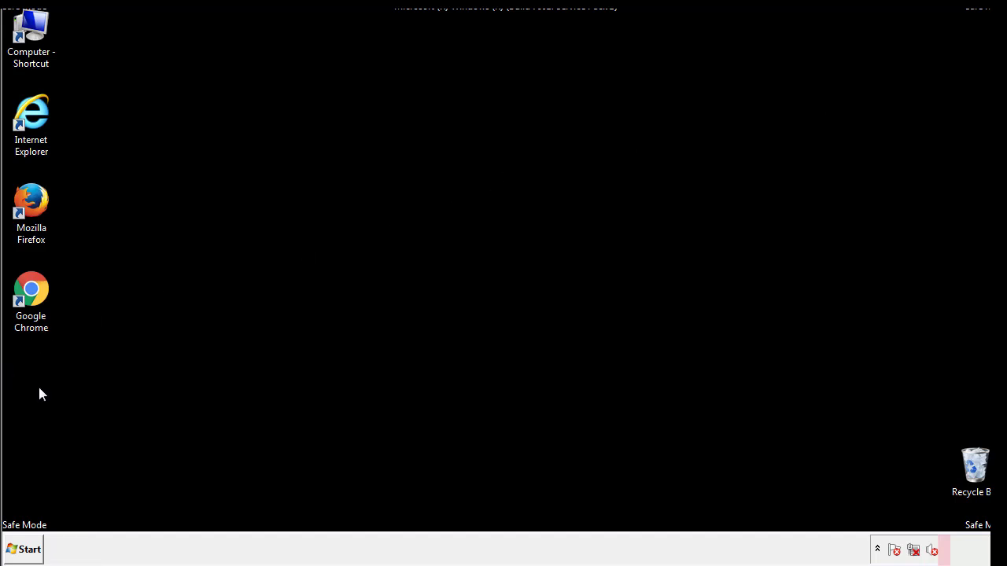
pyautogui.click(18, 551)
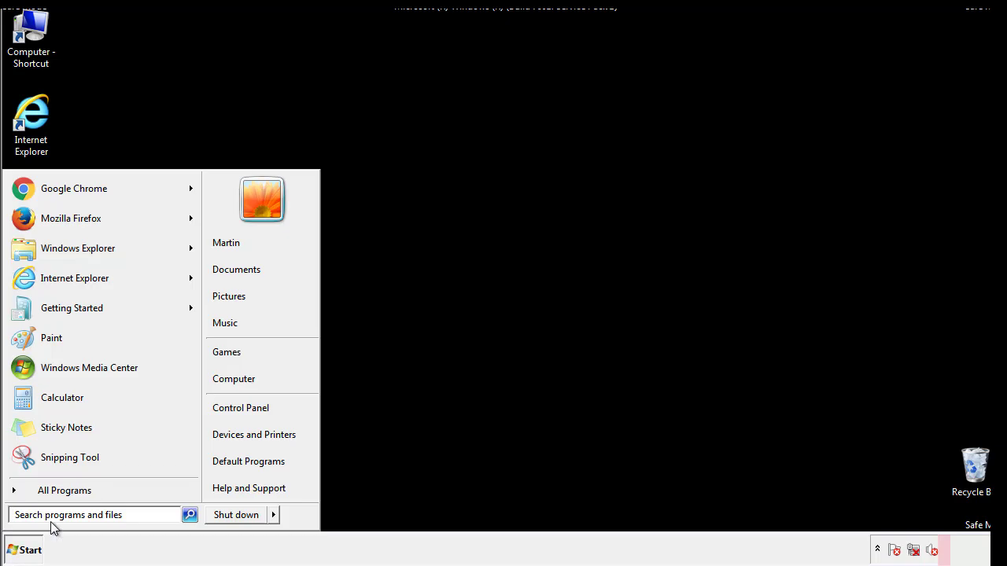
pyautogui.write('mscon')
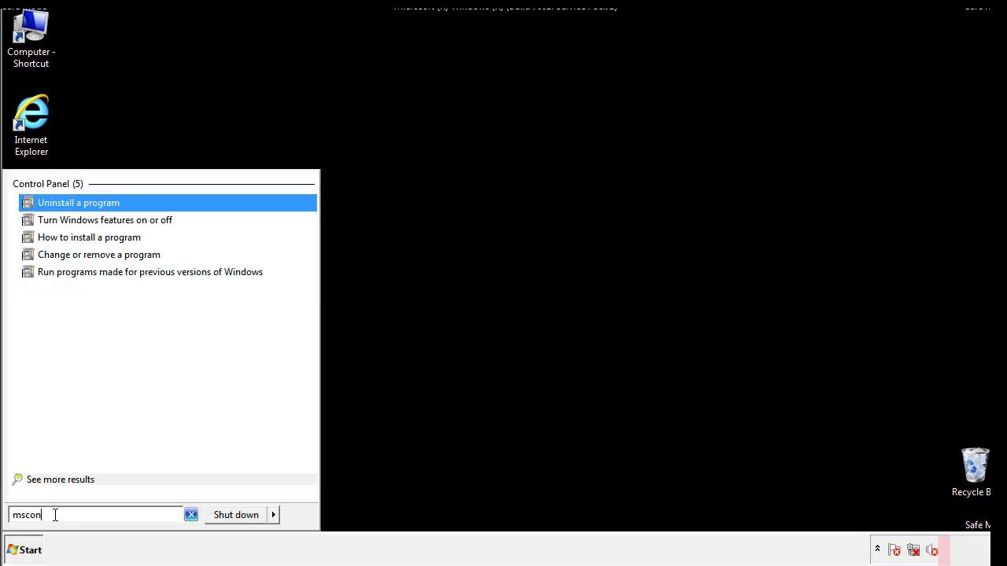
pyautogui.write('fgi')
pyautogui.press('BackSpace')
pyautogui.press('BackSpace')
pyautogui.write('ig')
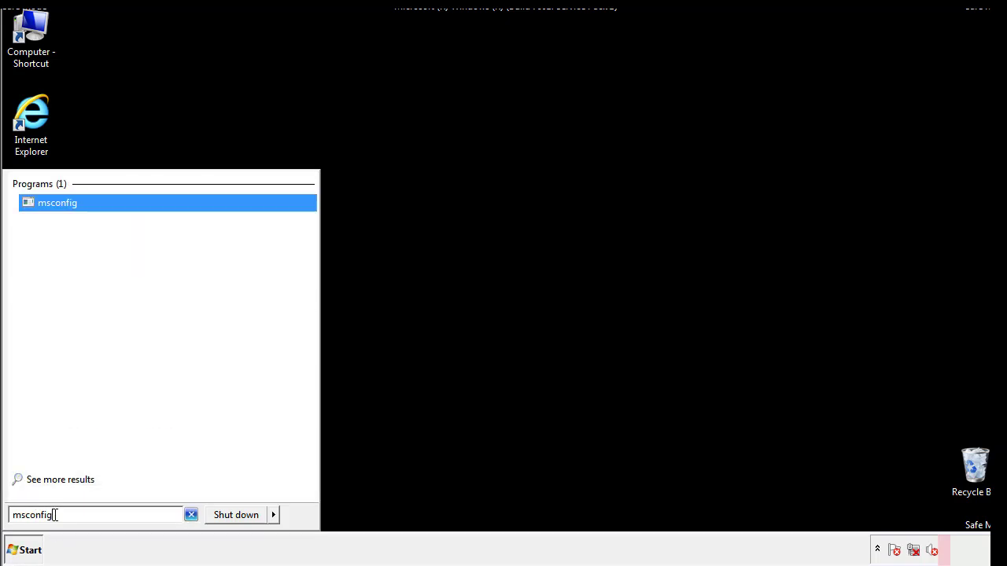
pyautogui.press('Return')
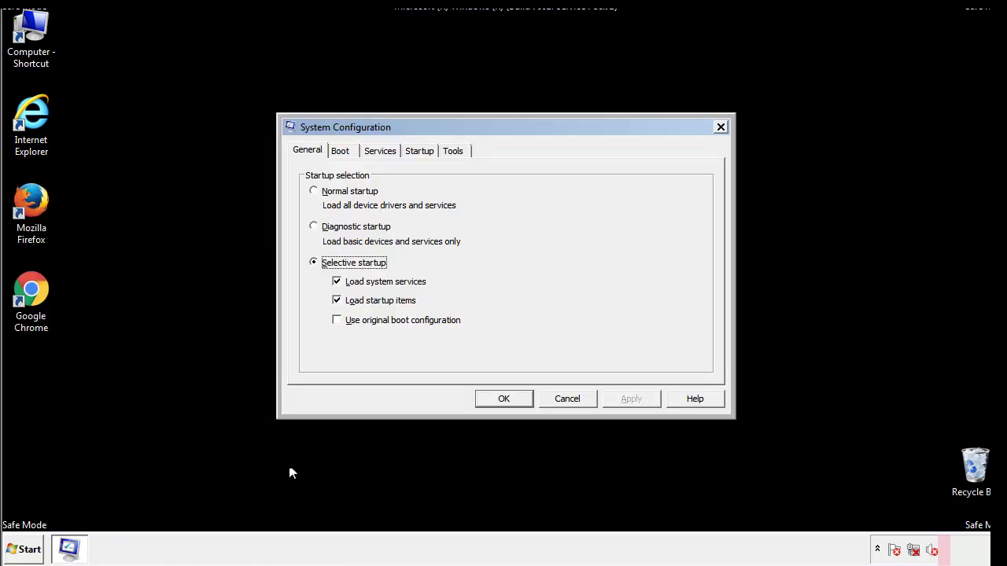
# Clear Safe boot on the Boot tab, apply the change, and restart the computer
pyautogui.click(340, 150)
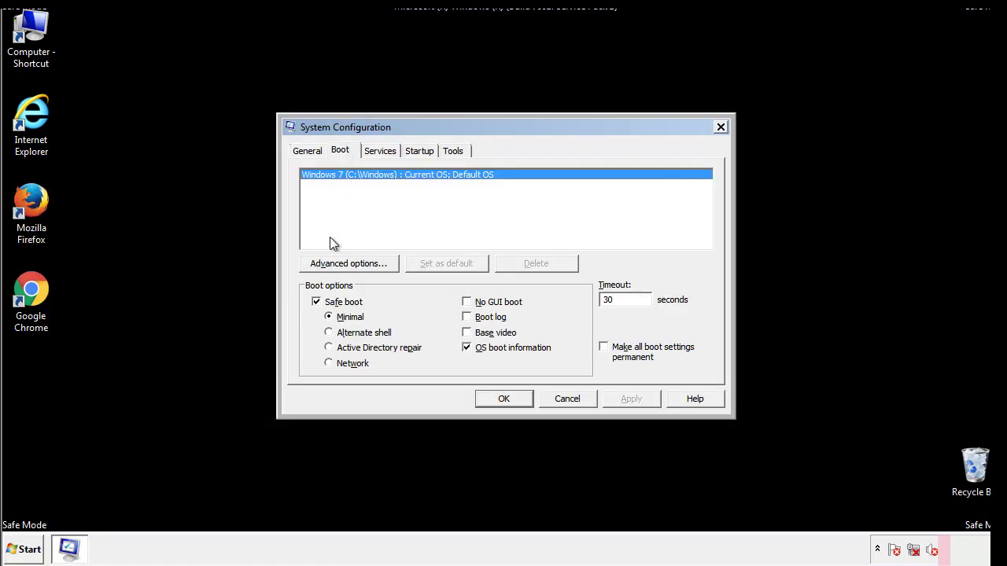
pyautogui.click(319, 303)
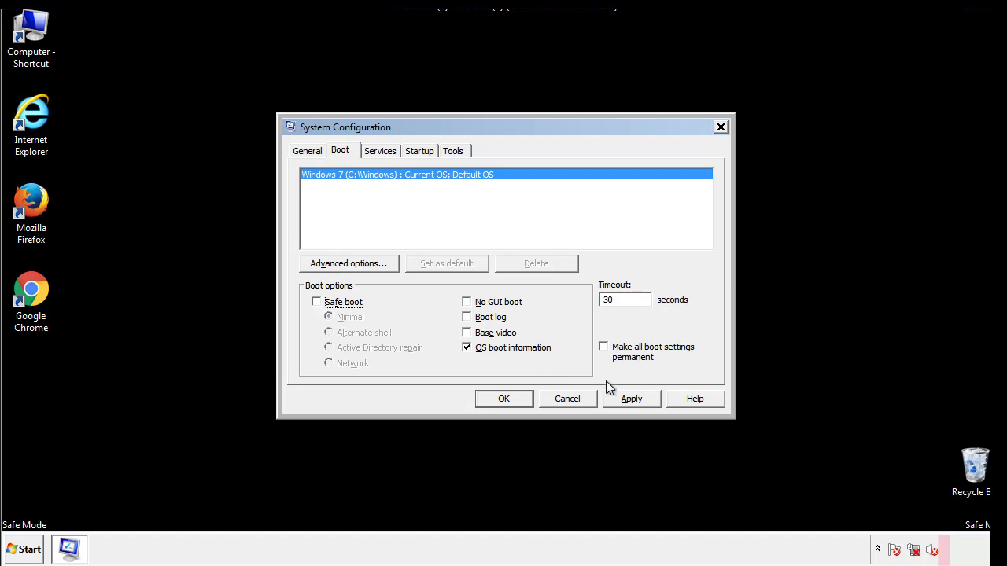
pyautogui.click(633, 398)
pyautogui.click(502, 399)
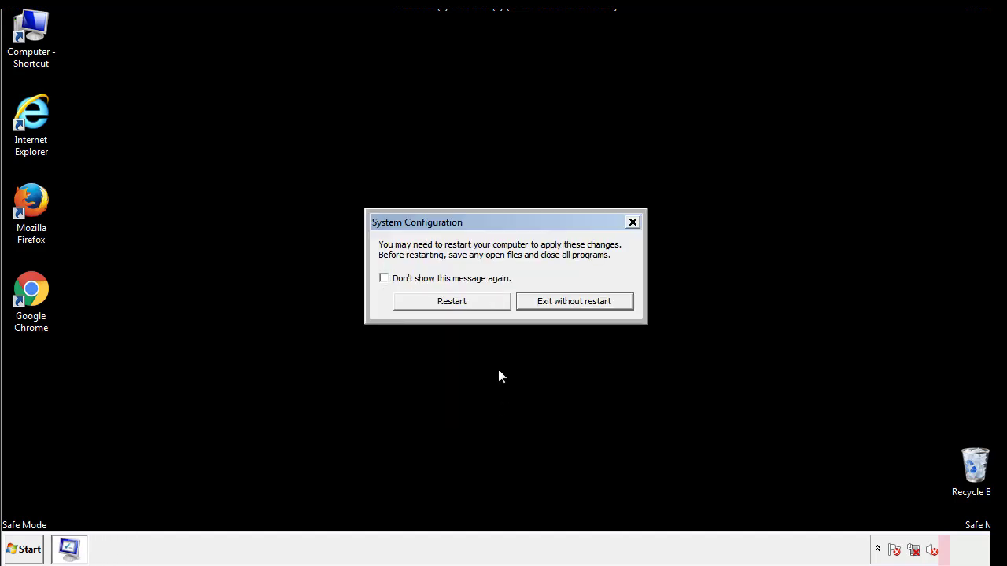
pyautogui.click(465, 307)
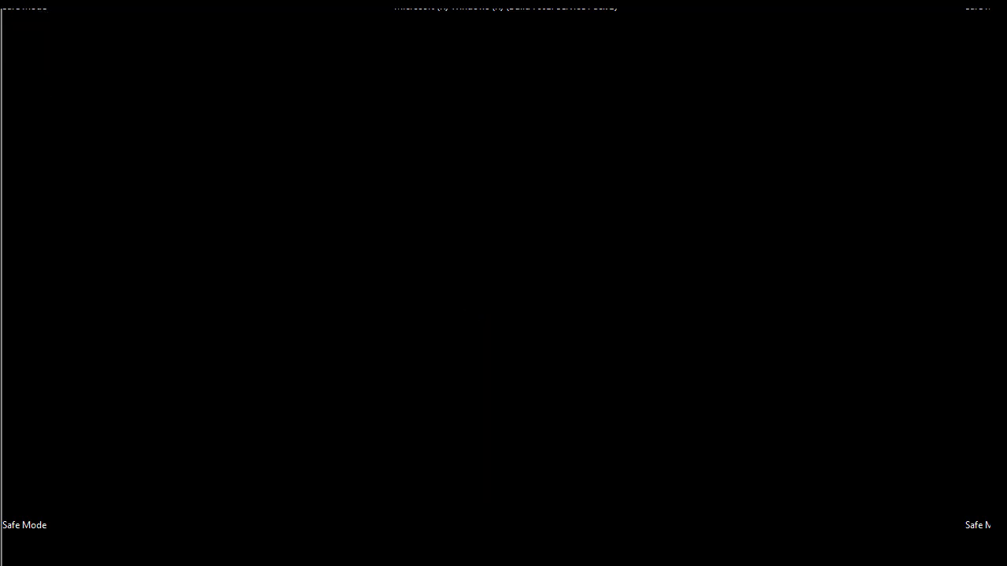